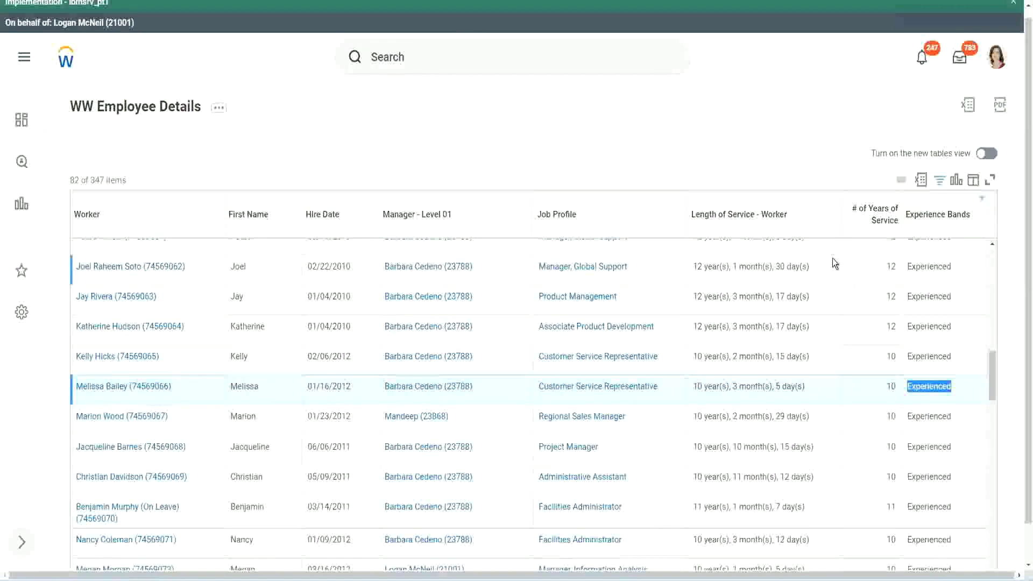
# Compare the Global Support manager's Experienced band with their 12 years of service
pyautogui.doubleClick(924, 266)
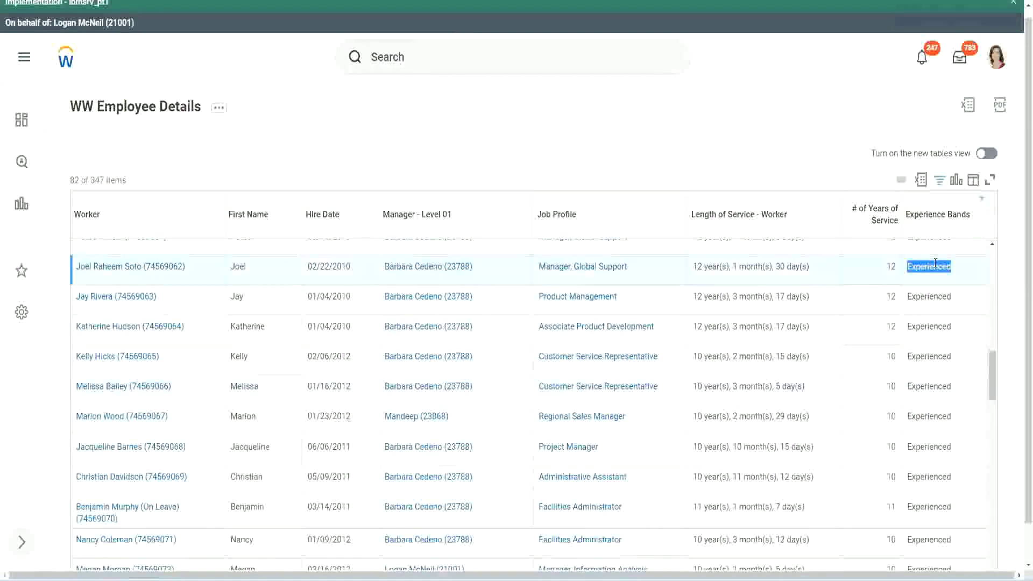
pyautogui.click(915, 262)
pyautogui.moveTo(692, 267); pyautogui.dragTo(698, 268)
pyautogui.click(730, 265)
pyautogui.doubleClick(697, 266)
pyautogui.doubleClick(735, 266)
pyautogui.doubleClick(783, 266)
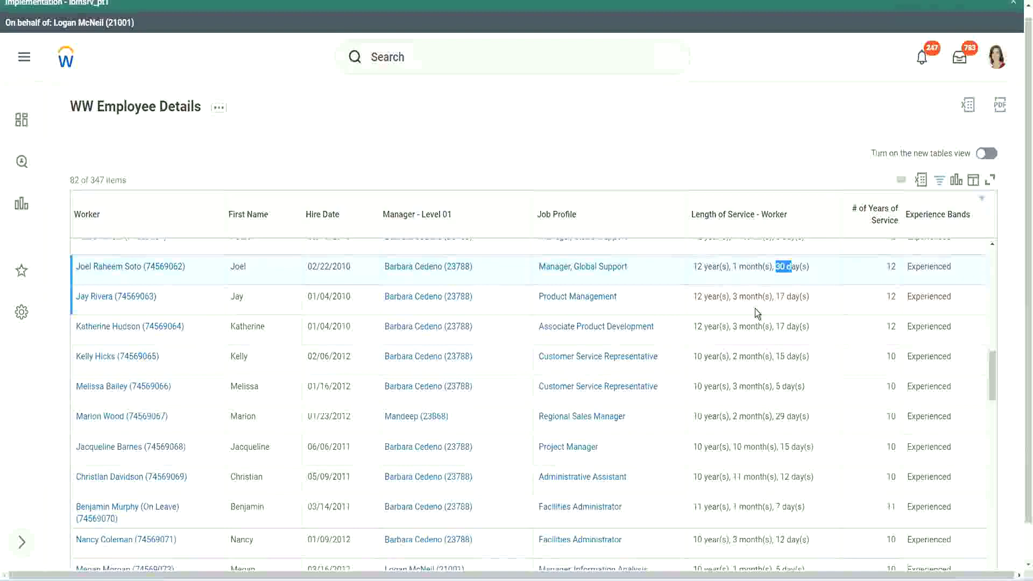
pyautogui.doubleClick(894, 267)
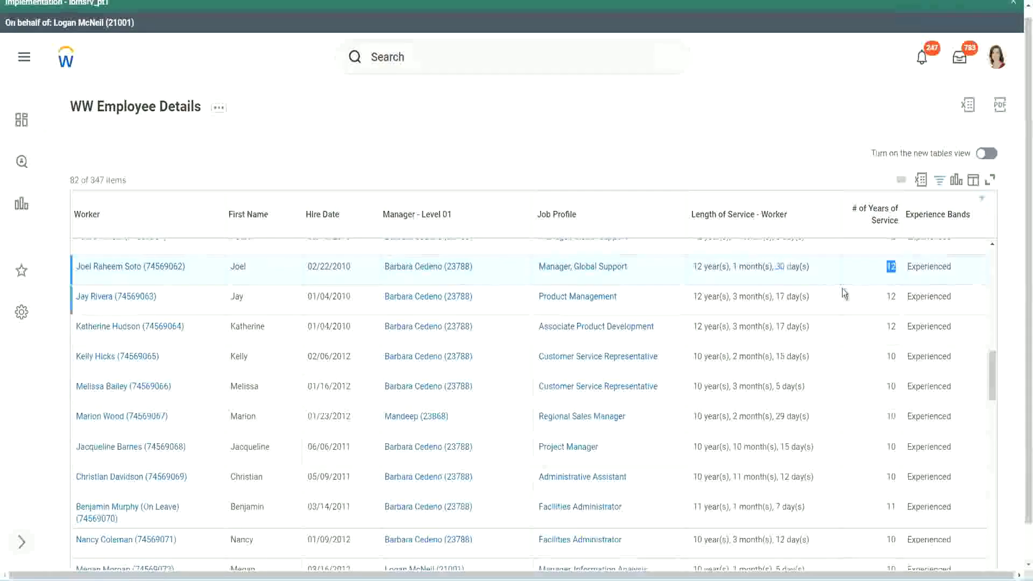
# Review the Administrative Assistant's 10 years of service against the first worker's 12 years, 1 month, 30 days
pyautogui.click(713, 477)
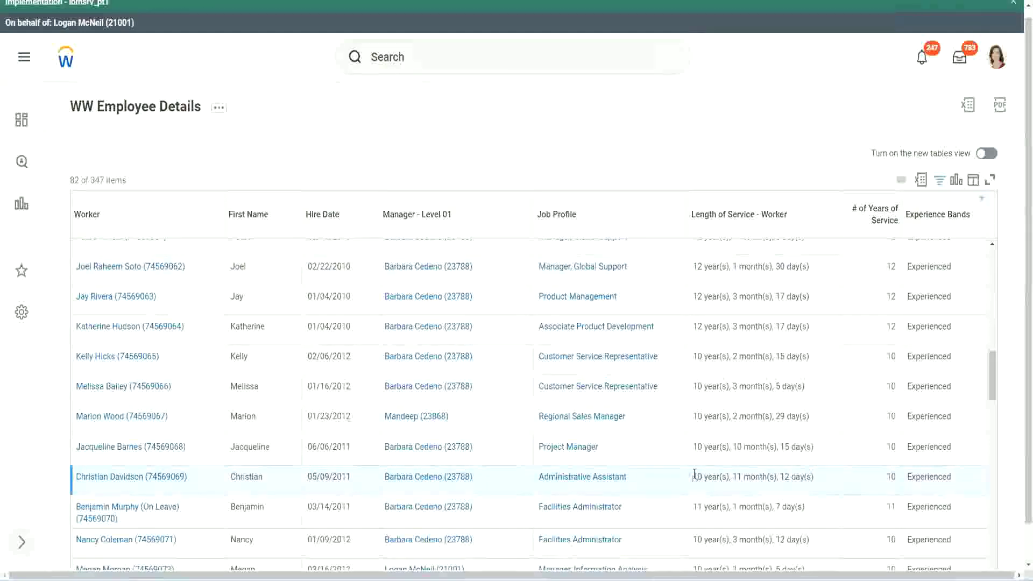
pyautogui.moveTo(734, 477); pyautogui.dragTo(790, 477)
pyautogui.click(802, 477)
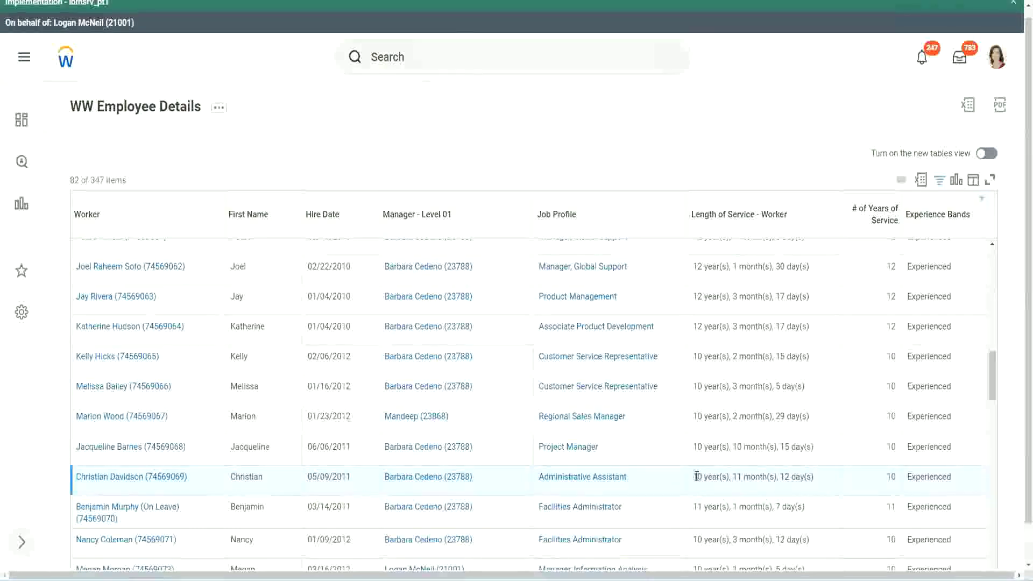
pyautogui.doubleClick(891, 477)
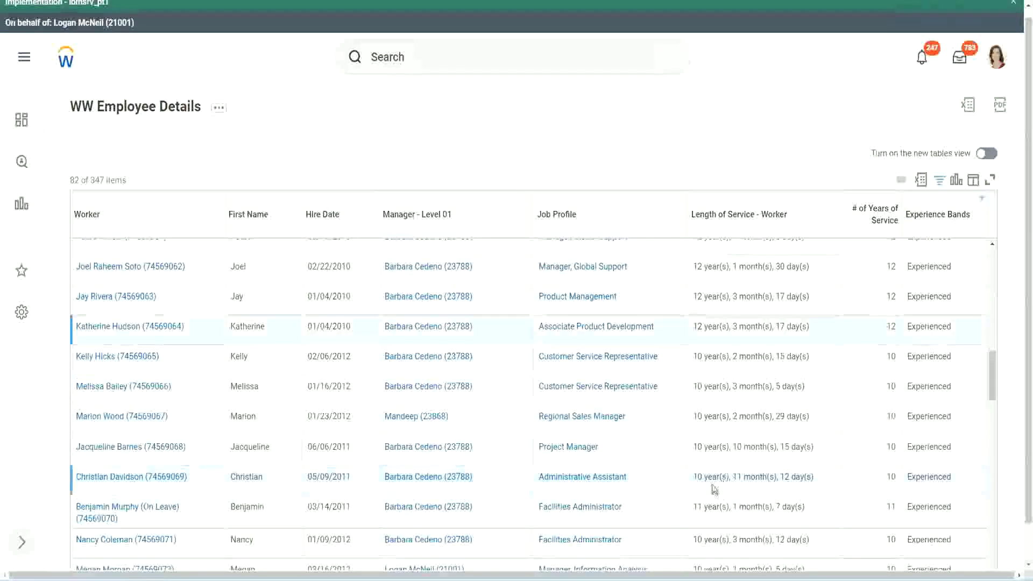
pyautogui.doubleClick(698, 477)
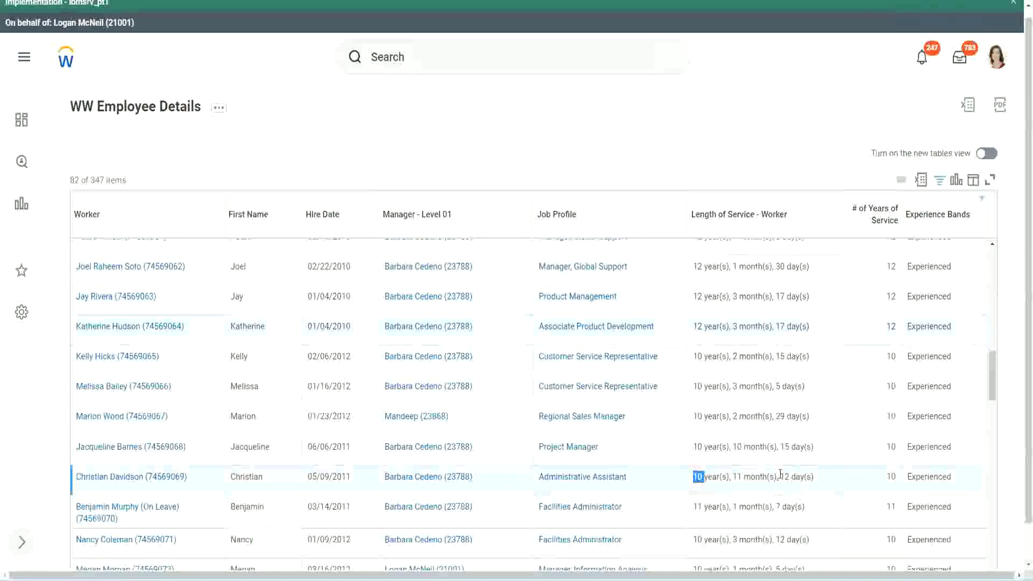
pyautogui.click(781, 474)
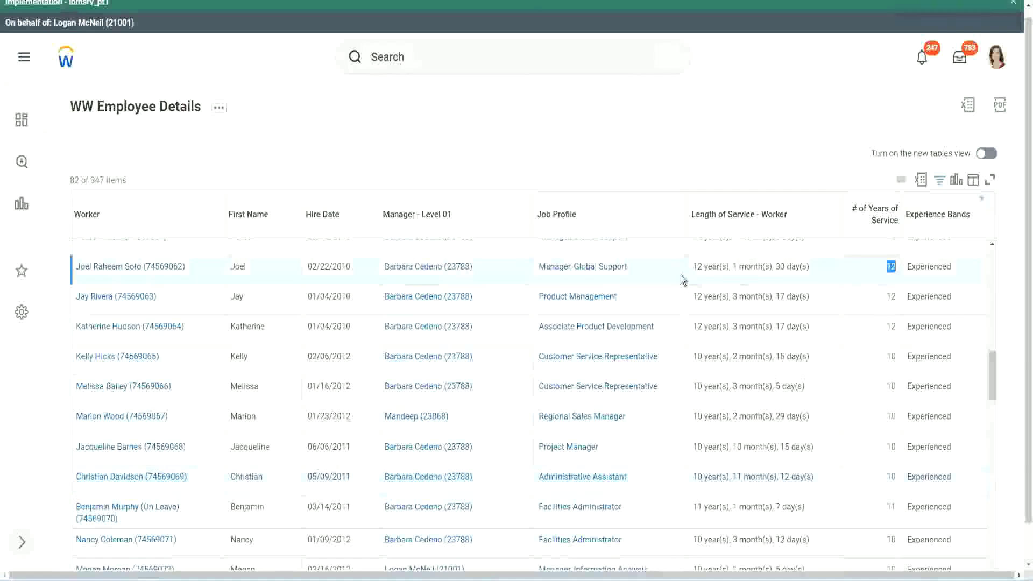
pyautogui.moveTo(693, 266); pyautogui.dragTo(822, 262)
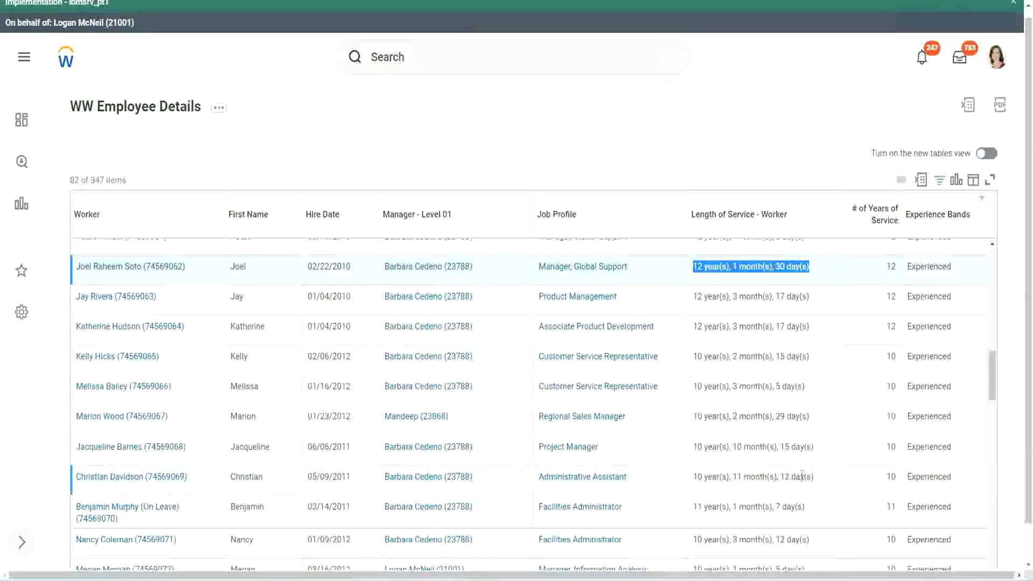
pyautogui.click(829, 475)
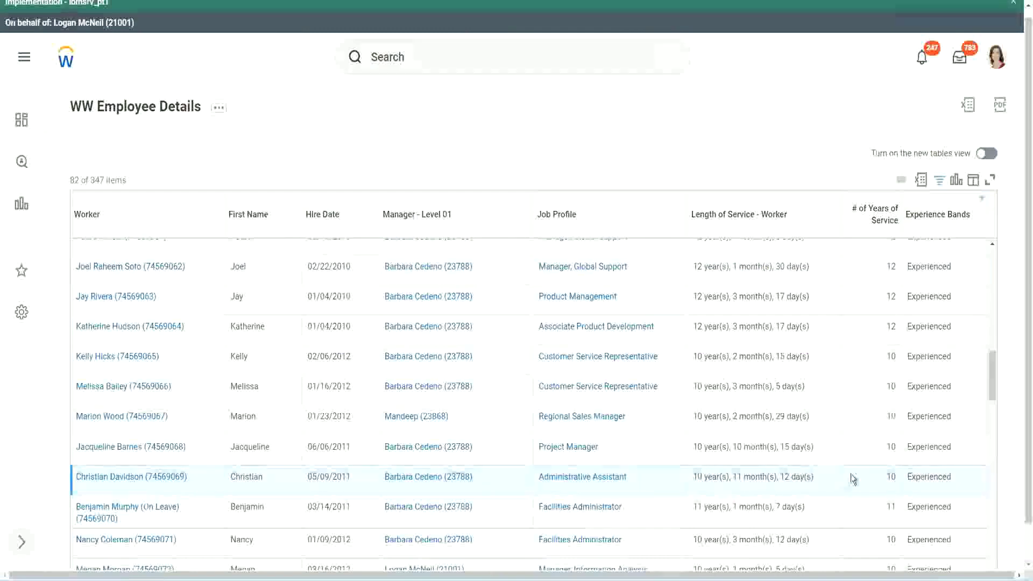
pyautogui.doubleClick(894, 476)
pyautogui.click(853, 480)
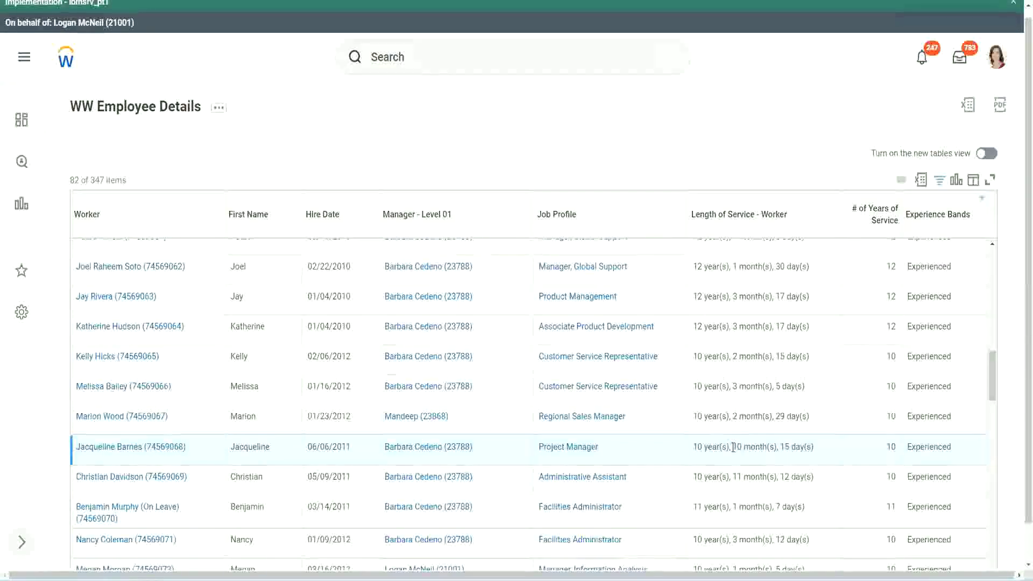
# Check the Project Manager's 10 months of service, then open the Experience Bands calculated field in a new tab
pyautogui.doubleClick(736, 448)
pyautogui.click(772, 448)
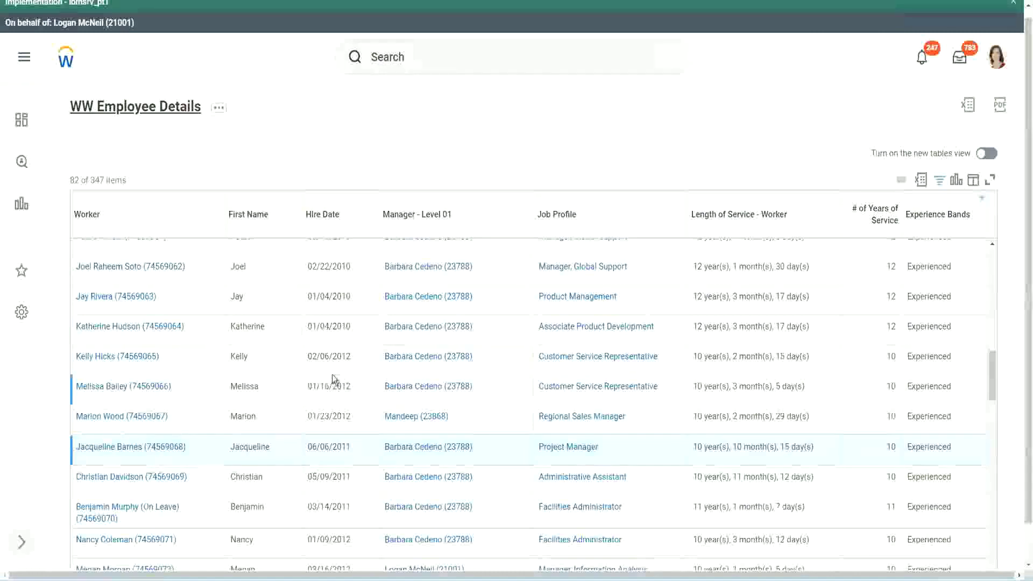
pyautogui.scroll(-4, 334, 377)
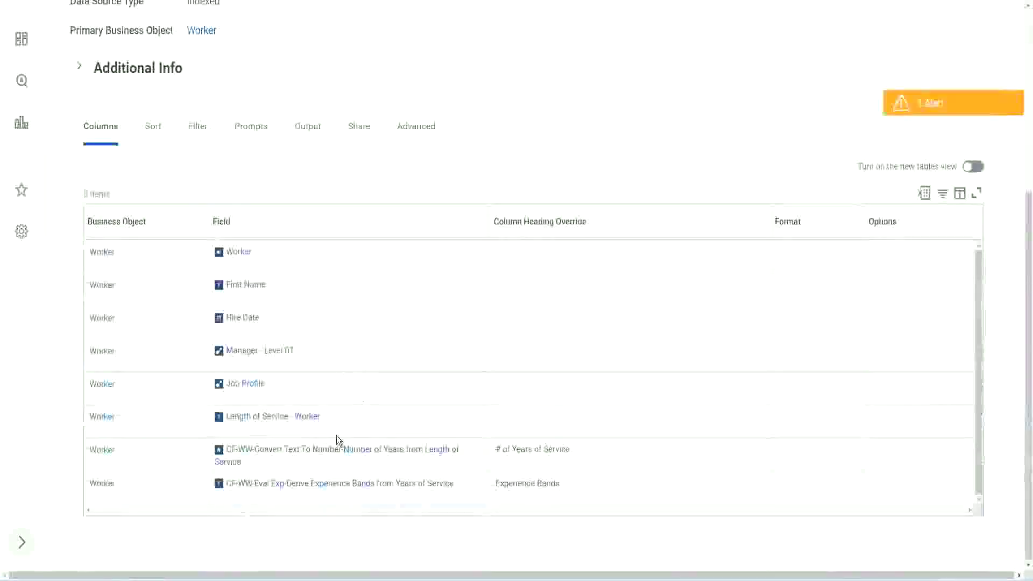
pyautogui.rightClick(280, 489)
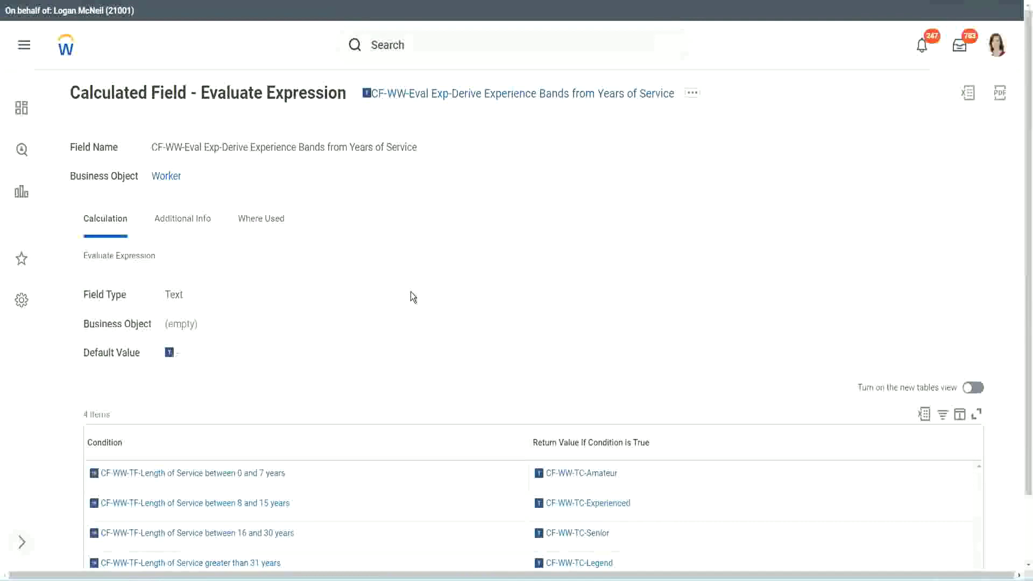
# Review the four Evaluate Expression conditions and copy the calculated field's name
pyautogui.scroll(-1, 431, 288)
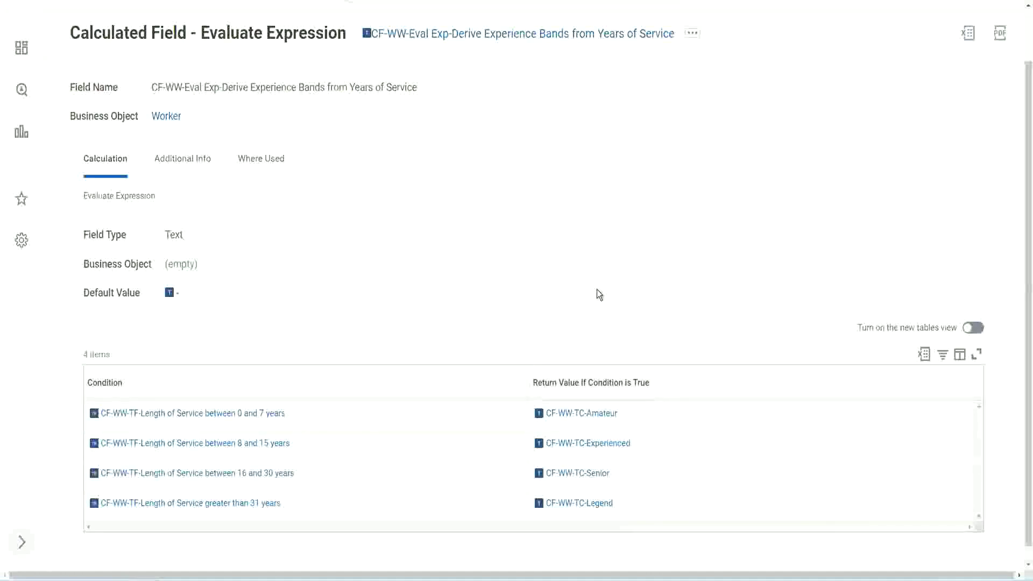
pyautogui.click(468, 380)
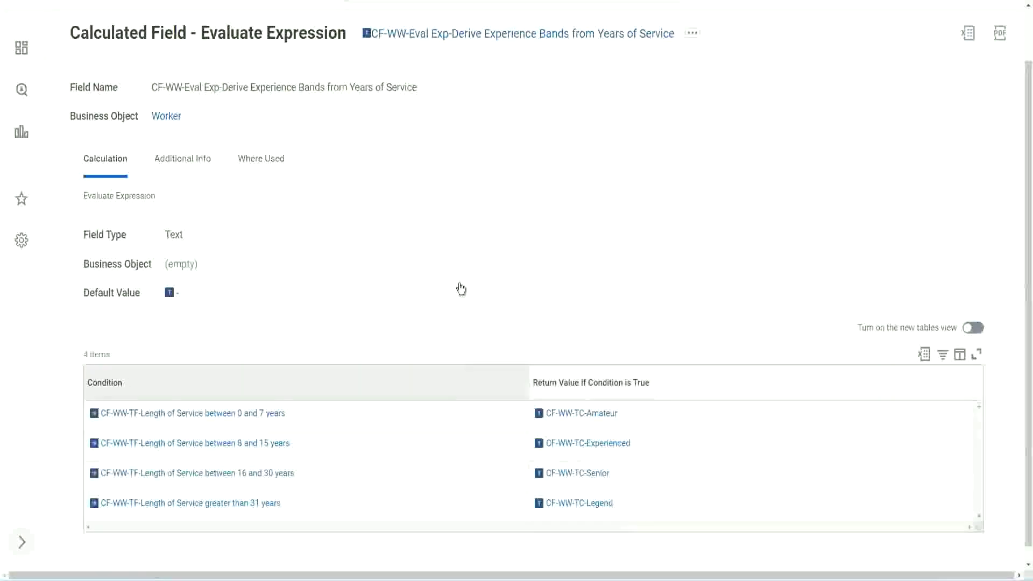
pyautogui.click(461, 252)
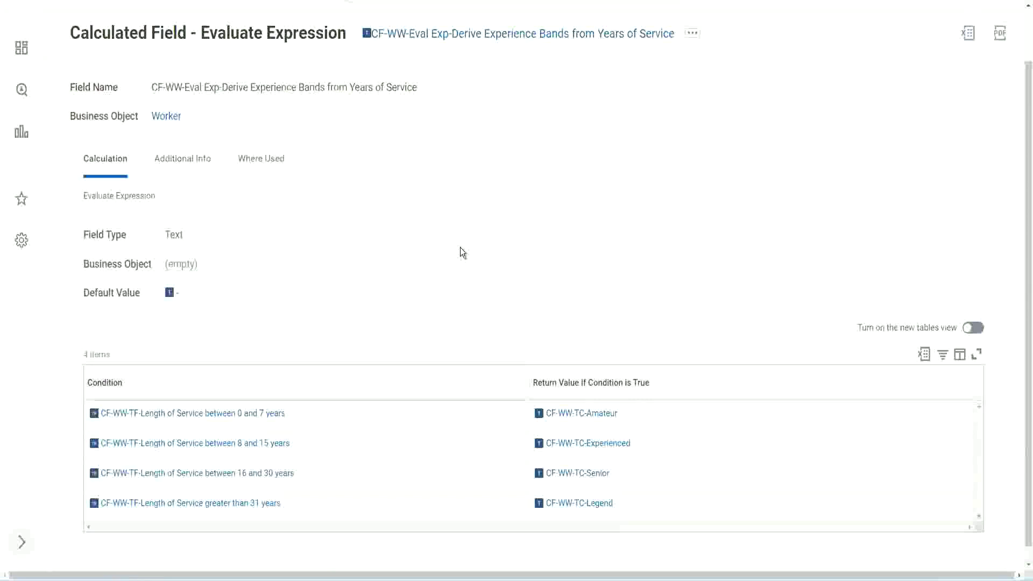
pyautogui.rightClick(454, 39)
pyautogui.click(482, 95)
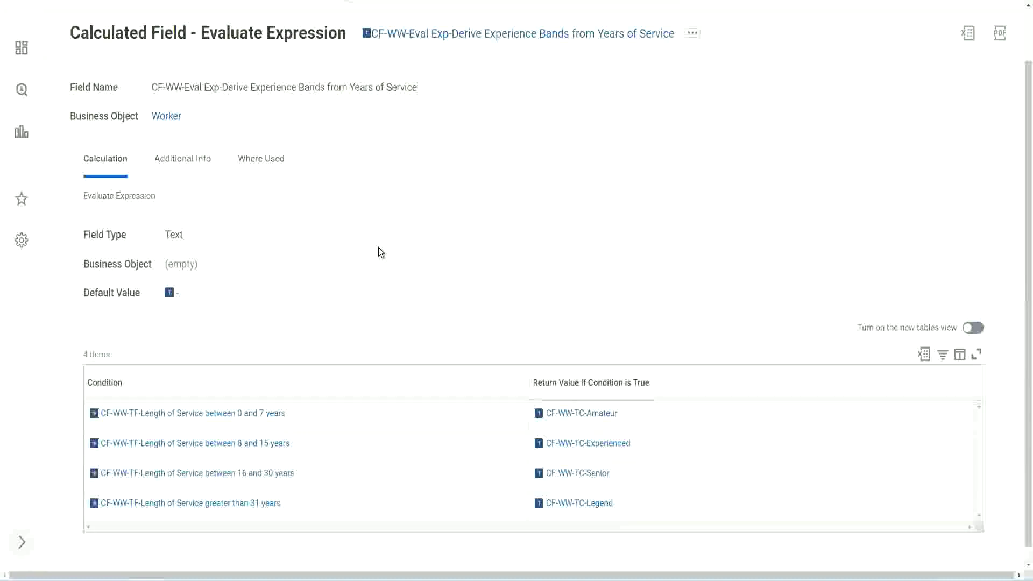
# Return to the WW Employee Details report definition and start a new search
pyautogui.scroll(1, 375, 224)
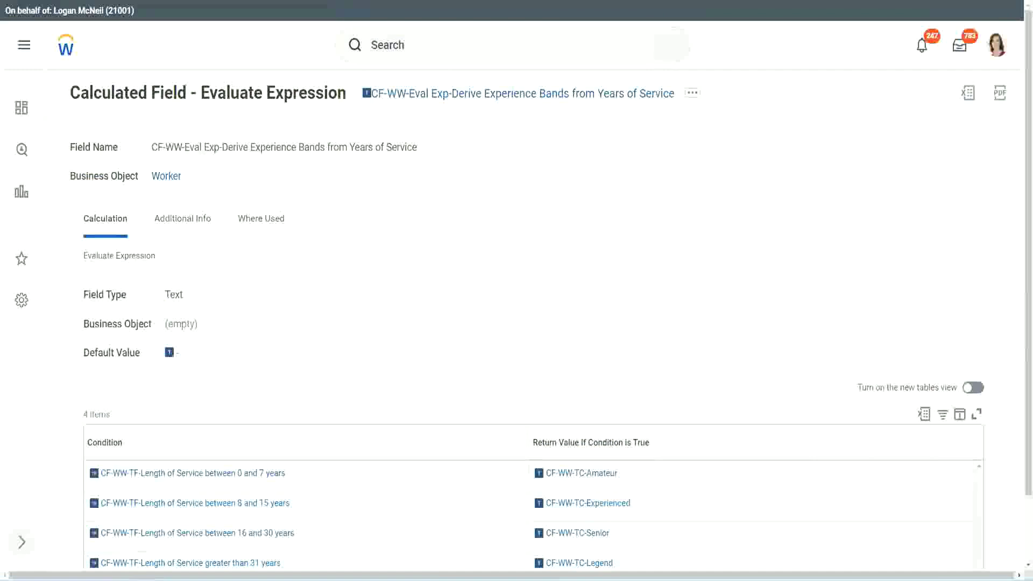
pyautogui.hotkey('alt', 'Left')
pyautogui.scroll(5, 398, 78)
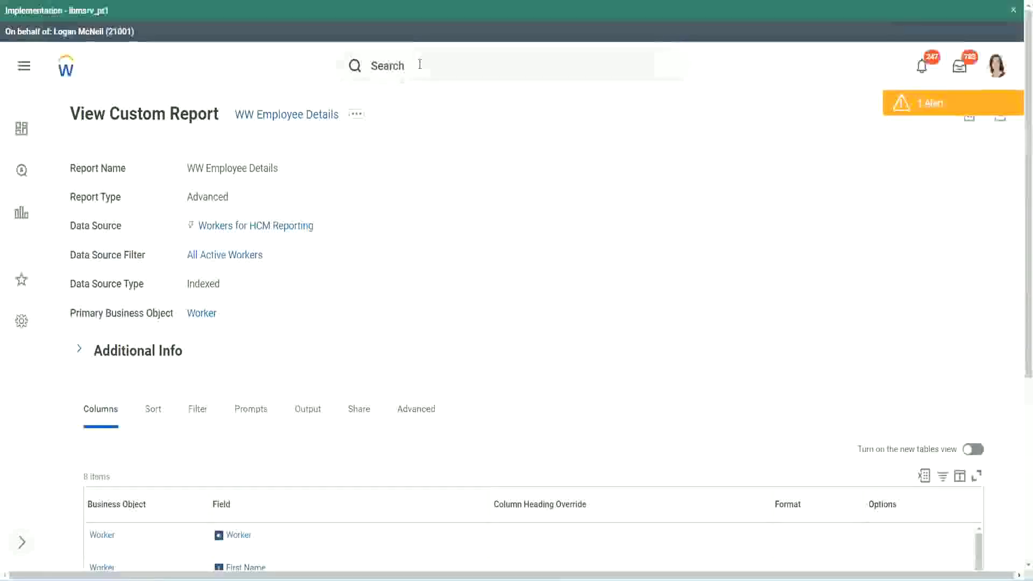
pyautogui.click(419, 65)
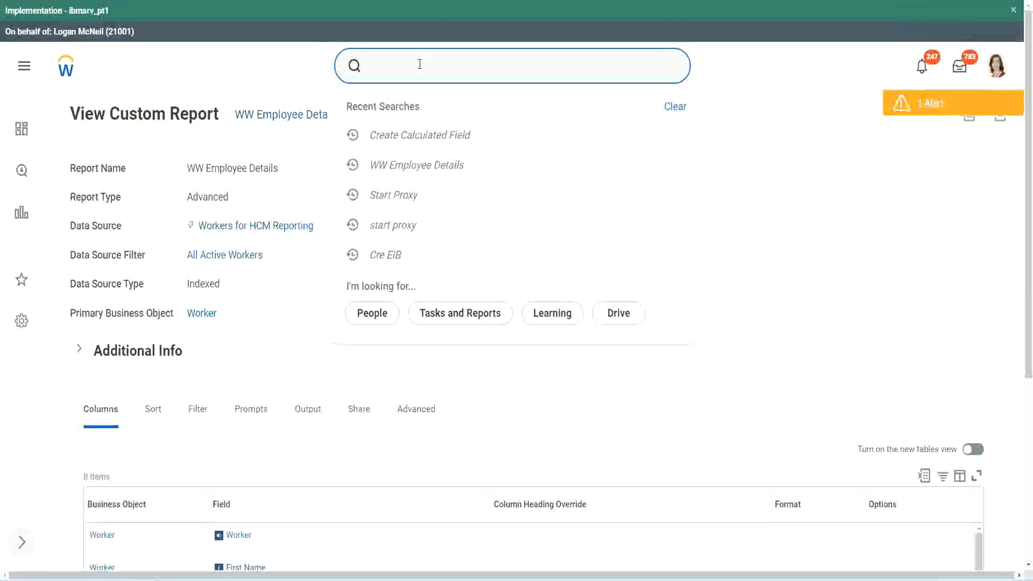
# Search 'create cal field' and launch the Create Calculated Field task
pyautogui.write('create cal field')
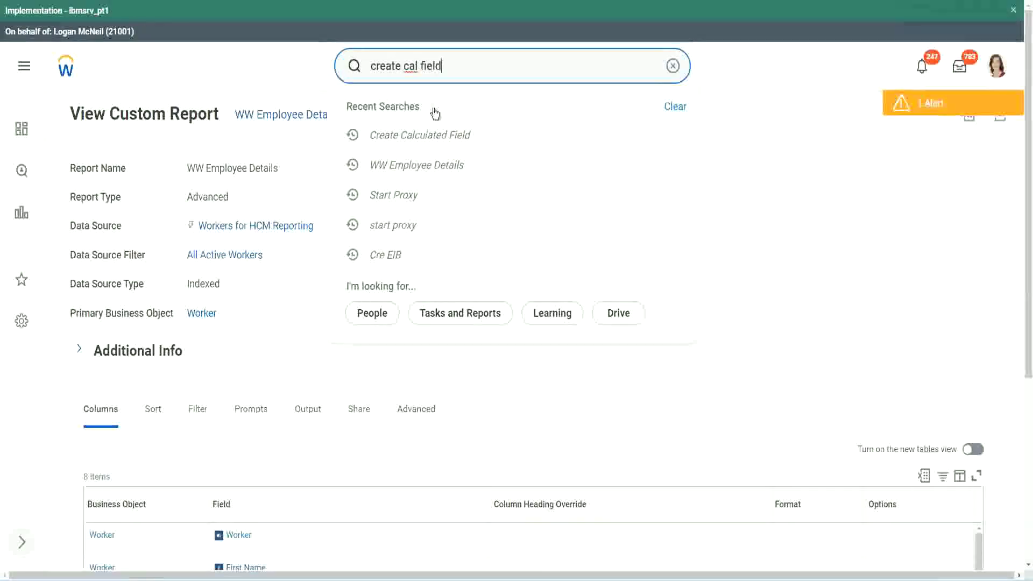
pyautogui.click(434, 112)
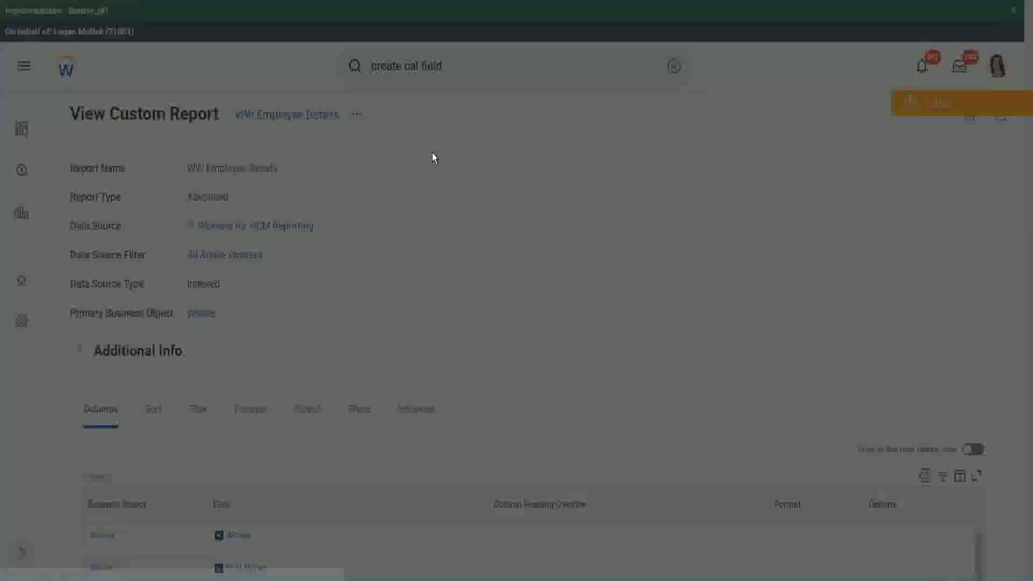
# Paste the copied field name and insert 'Bands' after 'Exp'
pyautogui.click(437, 192)
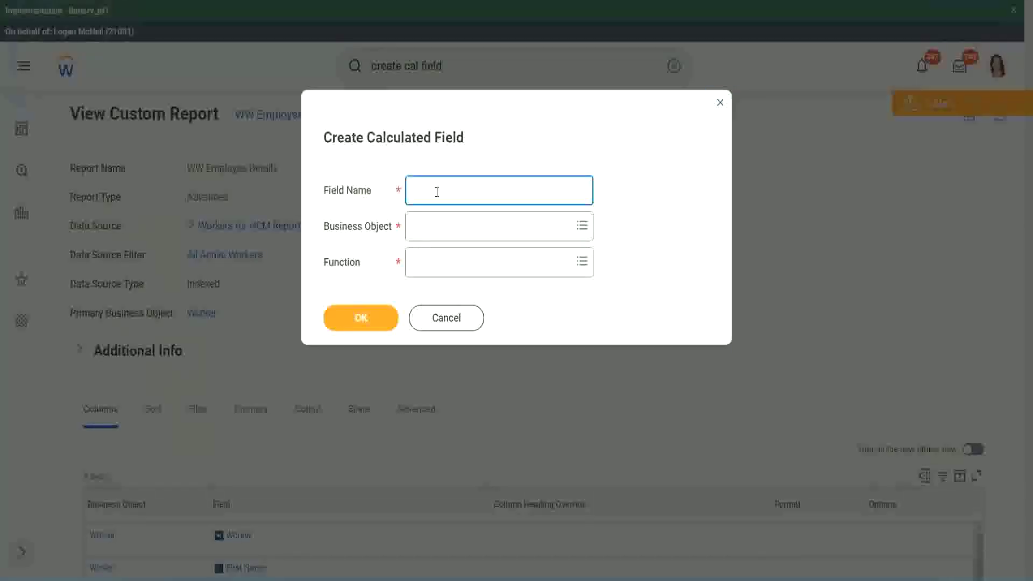
pyautogui.hotkey('ctrl', 'v')
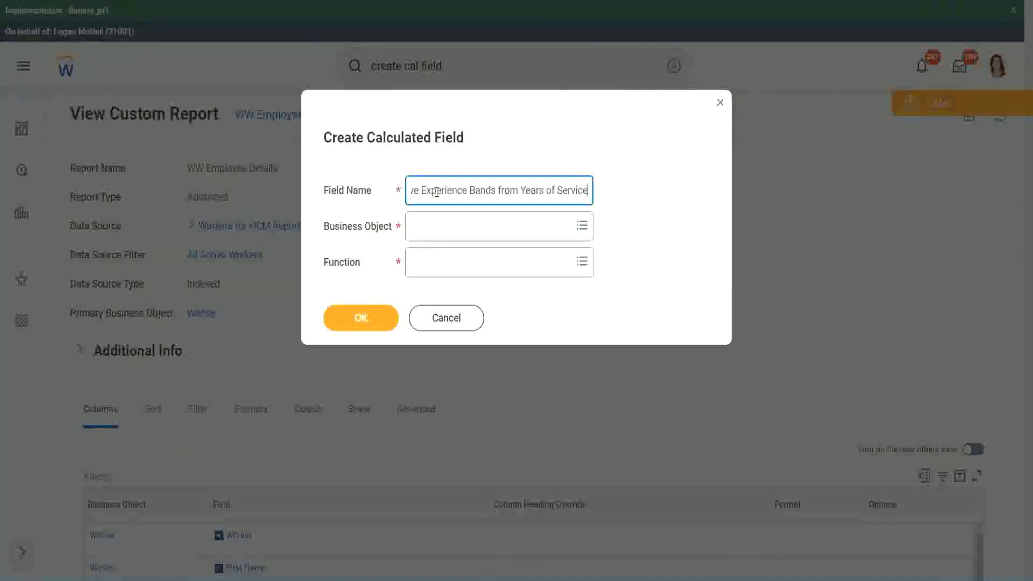
pyautogui.moveTo(472, 191); pyautogui.dragTo(379, 176)
pyautogui.click(457, 188)
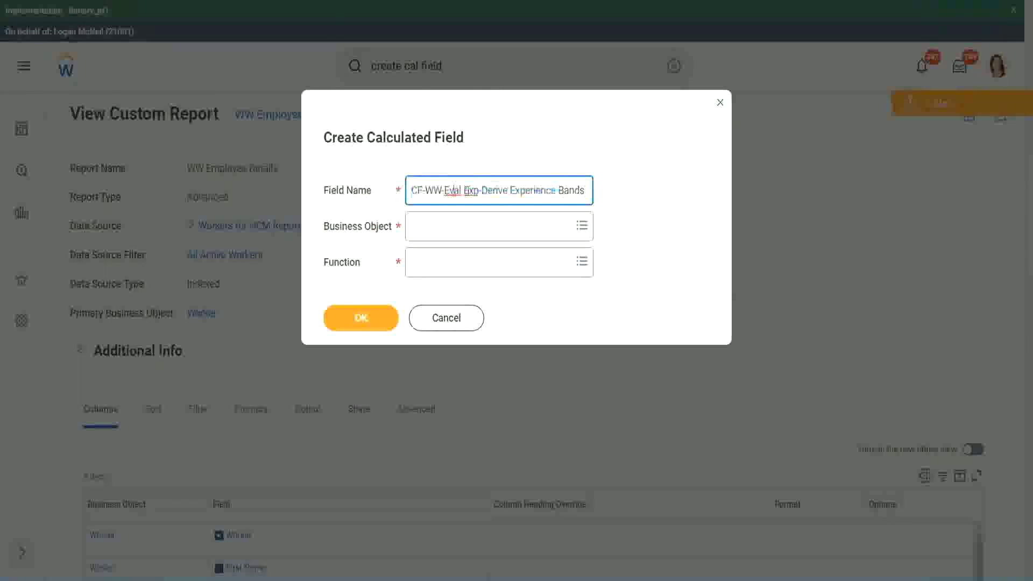
pyautogui.doubleClick(471, 191)
pyautogui.press('Right')
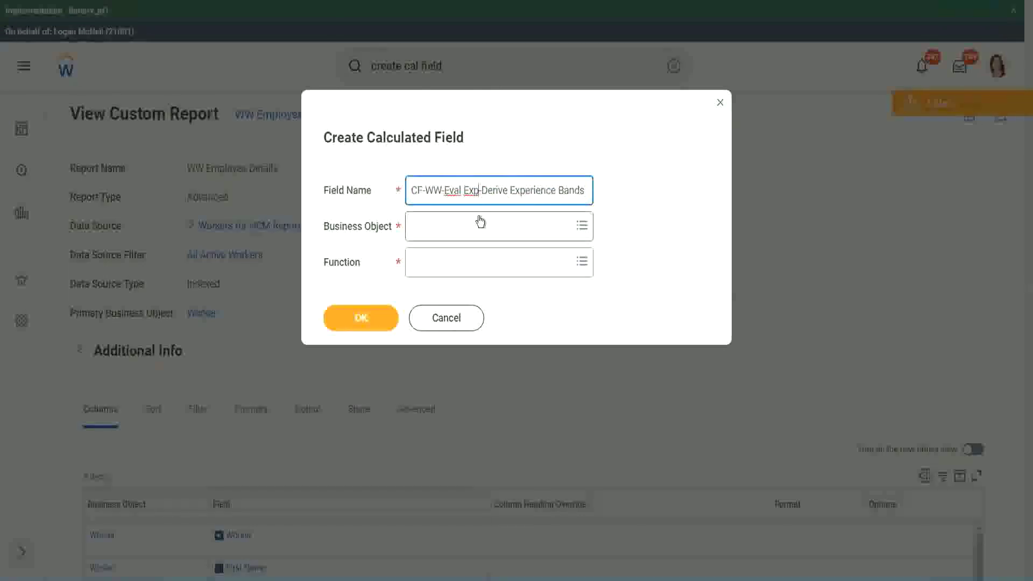
pyautogui.write('bands')
pyautogui.press('Left')
pyautogui.press('Left')
pyautogui.press('Left')
pyautogui.press('Left')
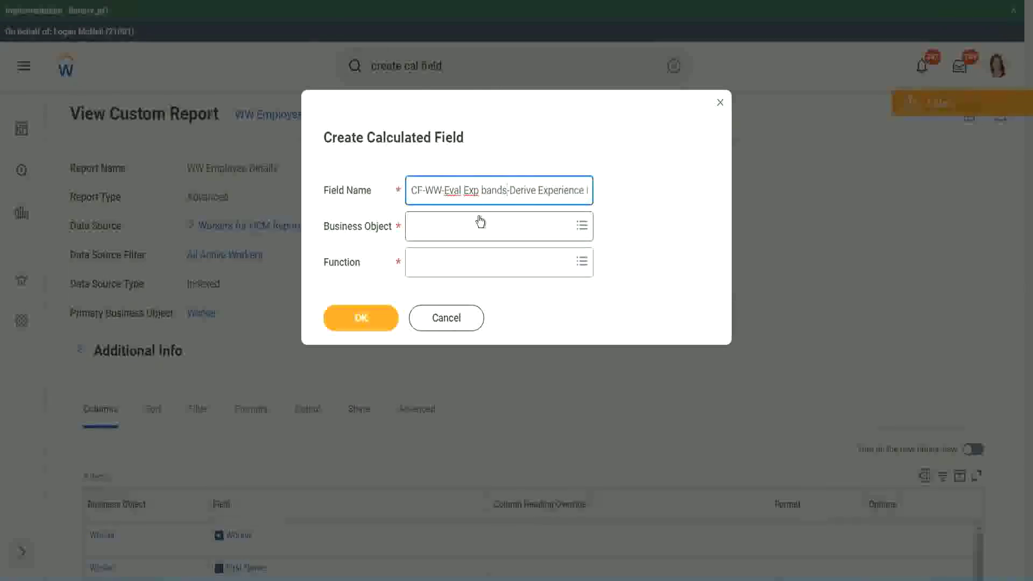
pyautogui.hotkey('shift', 'Left')
pyautogui.write('B')
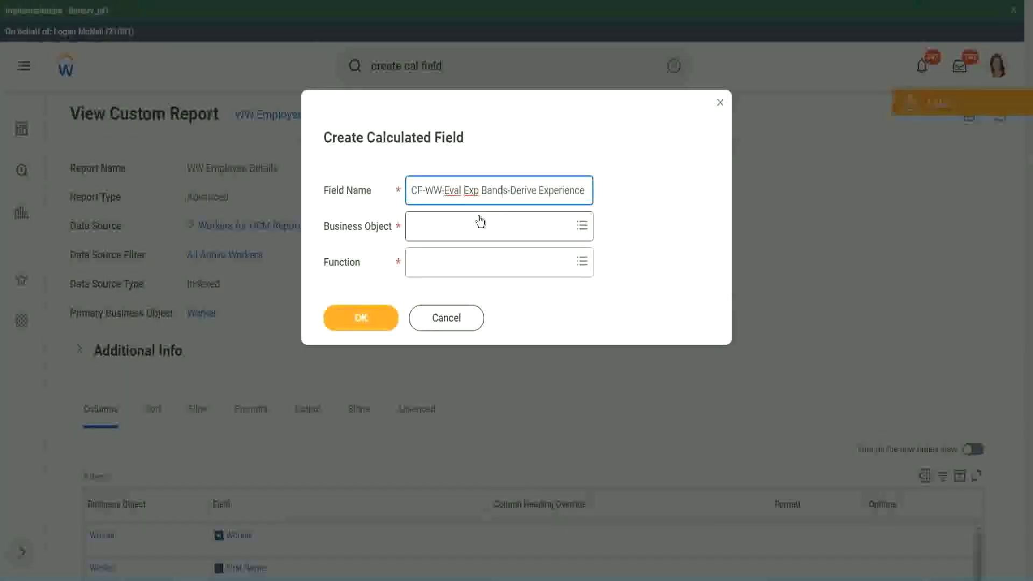
# Replace 'Derive' with 'Determine' in the field name
pyautogui.press('Right')
pyautogui.press('Right')
pyautogui.press('Right')
pyautogui.press('Right')
pyautogui.press('Right')
pyautogui.press('Right')
pyautogui.press('Right')
pyautogui.press('Right')
pyautogui.press('Right')
pyautogui.press('Right')
pyautogui.press('Right')
pyautogui.press('Right')
pyautogui.press('Right')
pyautogui.press('Right')
pyautogui.press('Right')
pyautogui.press('Right')
pyautogui.press('Right')
pyautogui.press('Right')
pyautogui.press('Right')
pyautogui.press('Right')
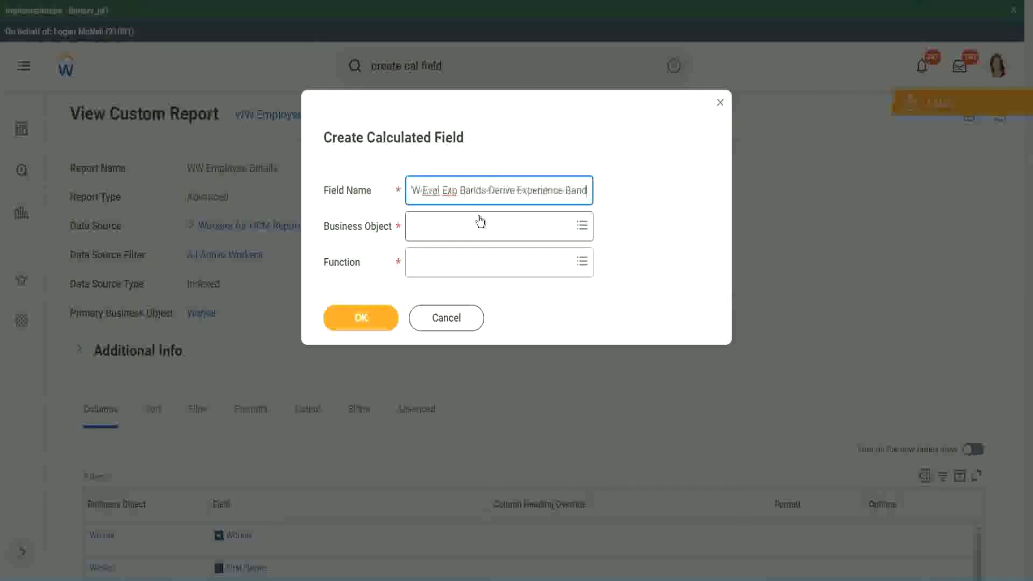
pyautogui.press('Right')
pyautogui.press('Right')
pyautogui.press('Right')
pyautogui.press('Right')
pyautogui.press('Right')
pyautogui.press('Right')
pyautogui.press('Right')
pyautogui.press('Right')
pyautogui.press('Right')
pyautogui.press('Right')
pyautogui.press('Right')
pyautogui.press('Right')
pyautogui.press('Right')
pyautogui.press('Right')
pyautogui.press('Right')
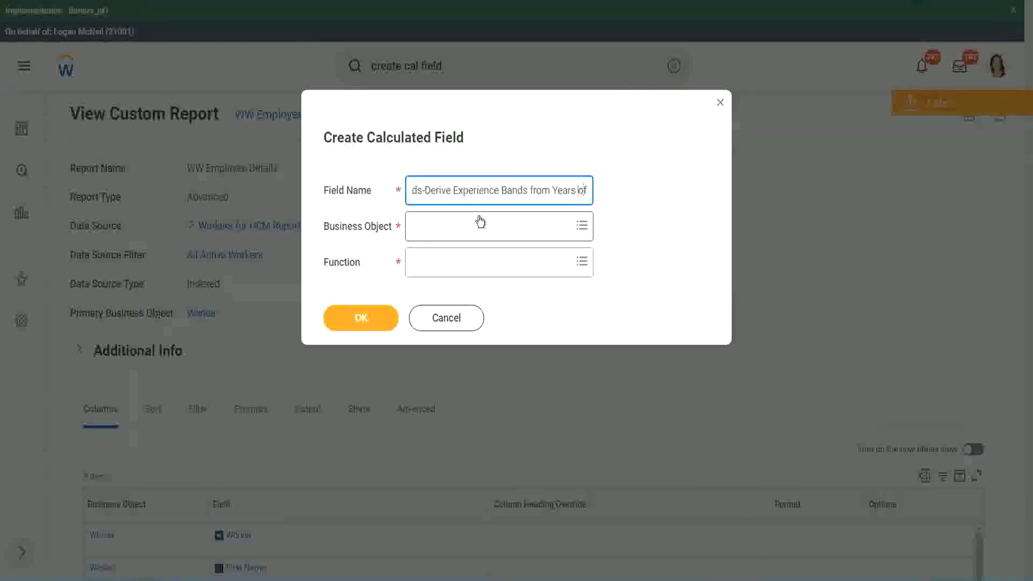
pyautogui.press('Left')
pyautogui.press('Left')
pyautogui.press('Left')
pyautogui.press('Left')
pyautogui.press('Left')
pyautogui.press('Left')
pyautogui.press('Left')
pyautogui.press('Left')
pyautogui.press('Left')
pyautogui.press('Left')
pyautogui.press('Left')
pyautogui.press('Left')
pyautogui.press('Left')
pyautogui.press('Left')
pyautogui.press('Left')
pyautogui.press('Left')
pyautogui.press('Left')
pyautogui.press('Left')
pyautogui.press('Left')
pyautogui.press('Left')
pyautogui.hotkey('shift', 'Left')
pyautogui.hotkey('shift', 'Left')
pyautogui.hotkey('shift', 'Left')
pyautogui.hotkey('shift', 'Left')
pyautogui.hotkey('shift', 'Left')
pyautogui.hotkey('shift', 'Left')
pyautogui.write('Determine')
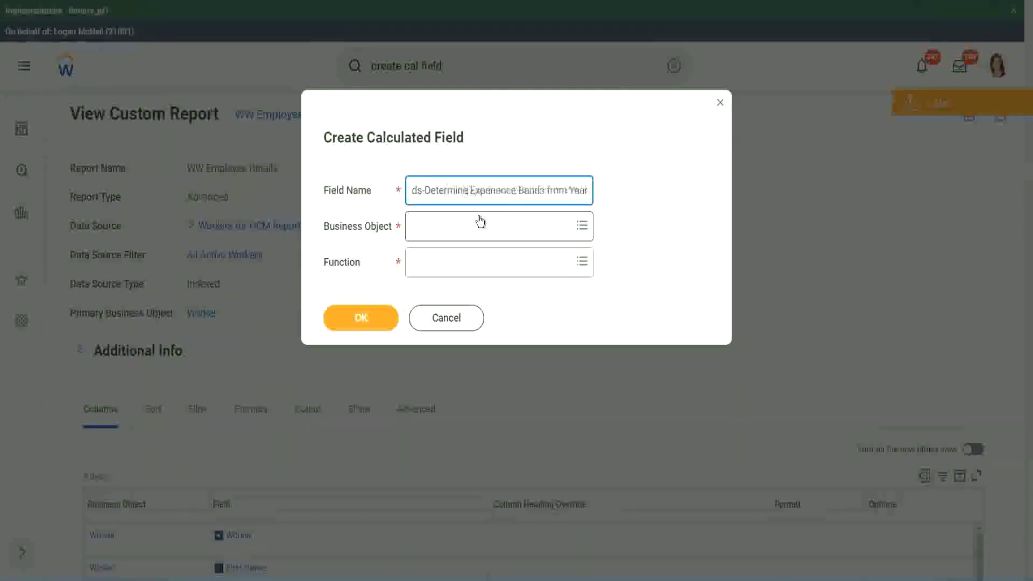
pyautogui.press('Right')
pyautogui.press('Right')
pyautogui.press('Right')
pyautogui.press('Right')
pyautogui.press('Right')
pyautogui.press('Right')
pyautogui.press('Right')
pyautogui.press('Right')
pyautogui.press('Right')
pyautogui.press('Right')
pyautogui.press('Right')
pyautogui.press('Right')
pyautogui.press('Right')
pyautogui.press('Right')
pyautogui.press('Right')
pyautogui.press('Right')
pyautogui.press('Right')
pyautogui.press('Right')
pyautogui.press('Right')
pyautogui.press('Right')
pyautogui.press('Right')
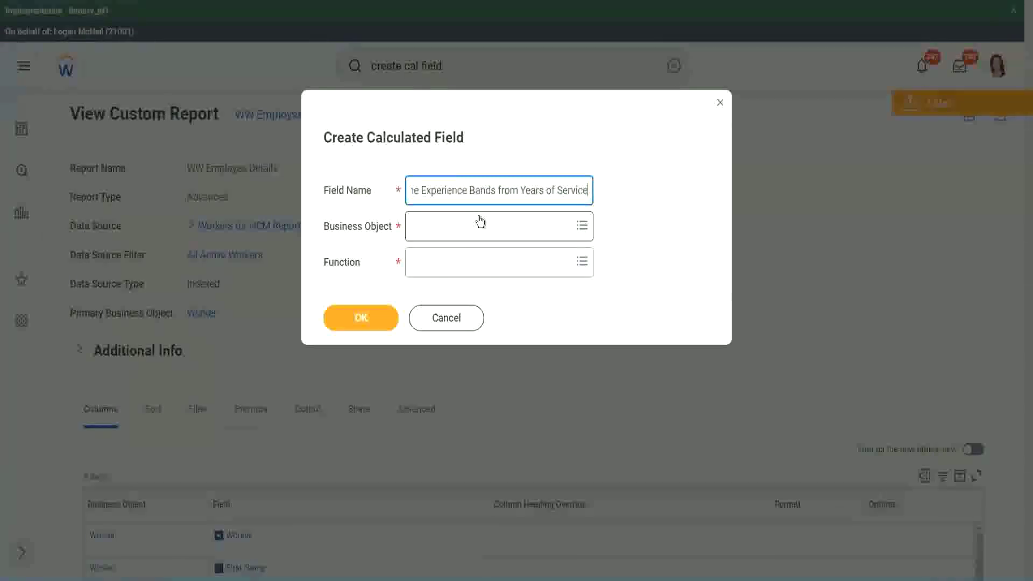
# Set Business Object to Worker and Function to Evaluate Expression Band
pyautogui.click(459, 227)
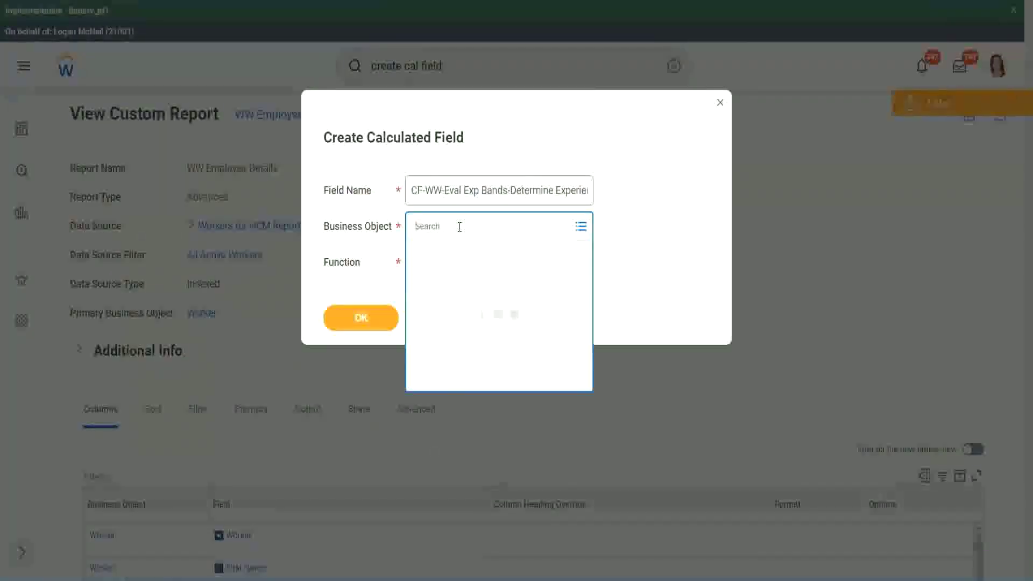
pyautogui.write('worker')
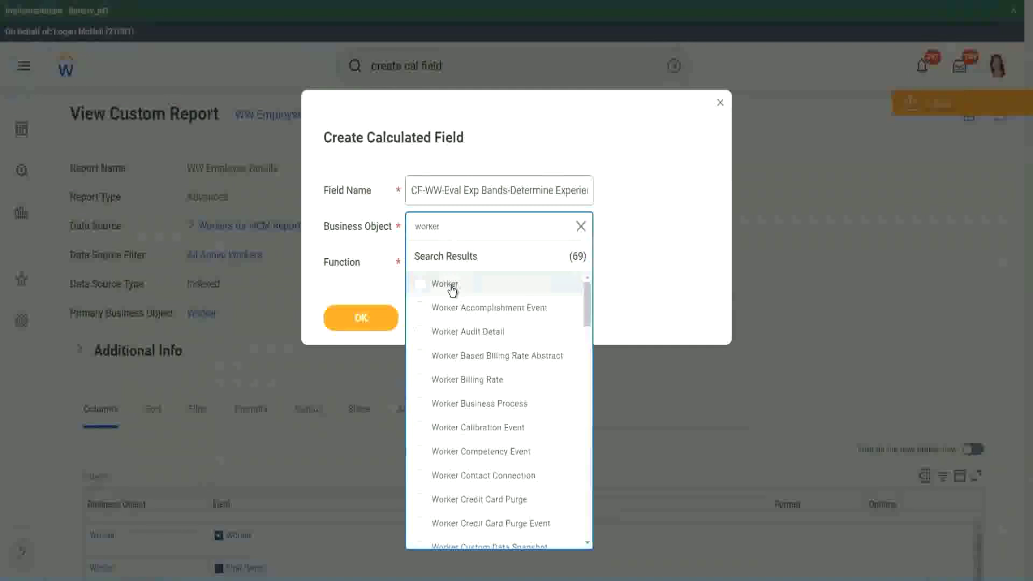
pyautogui.click(446, 285)
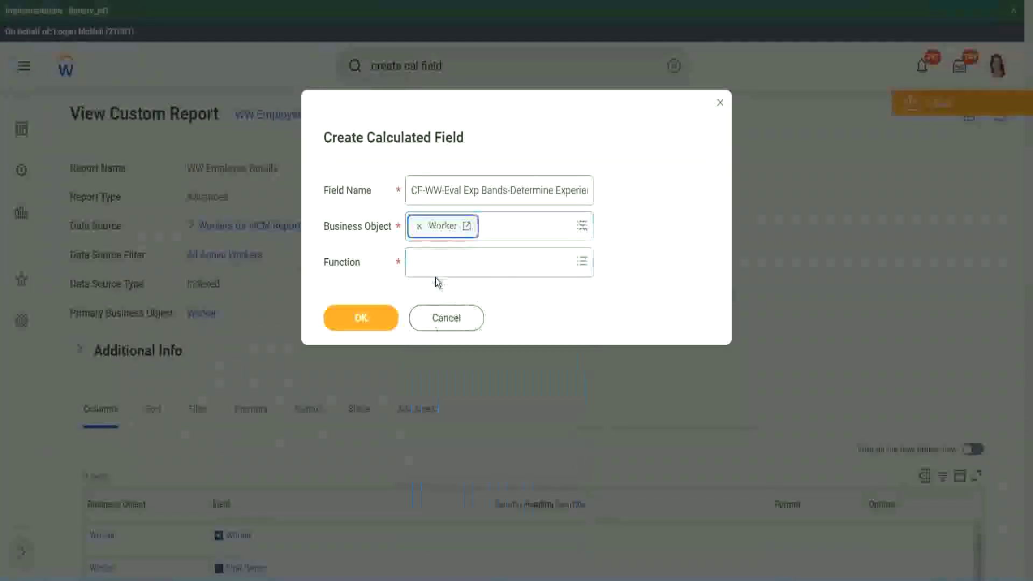
pyautogui.click(437, 260)
pyautogui.write('Eval e')
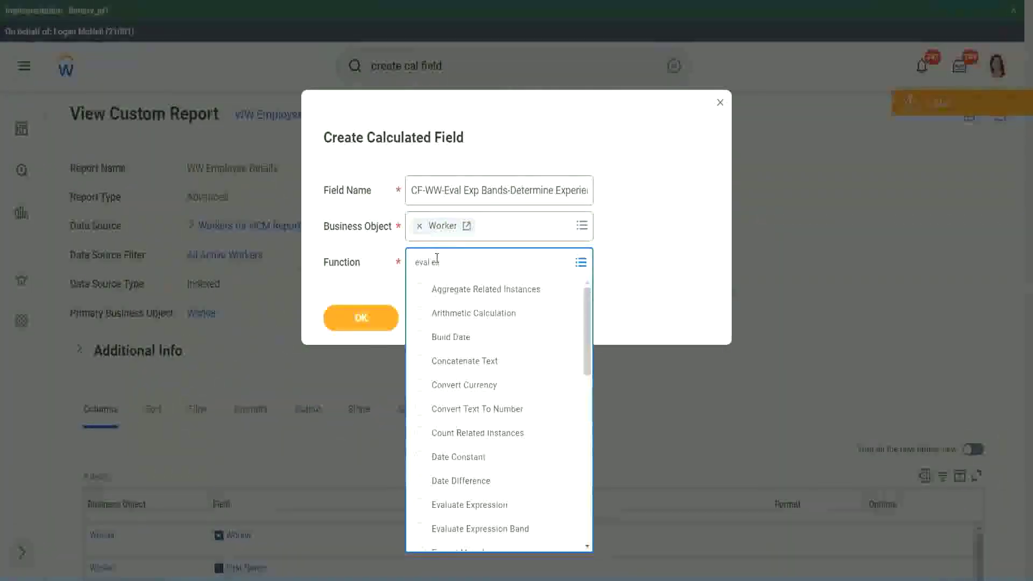
pyautogui.write('xp')
pyautogui.press('Return')
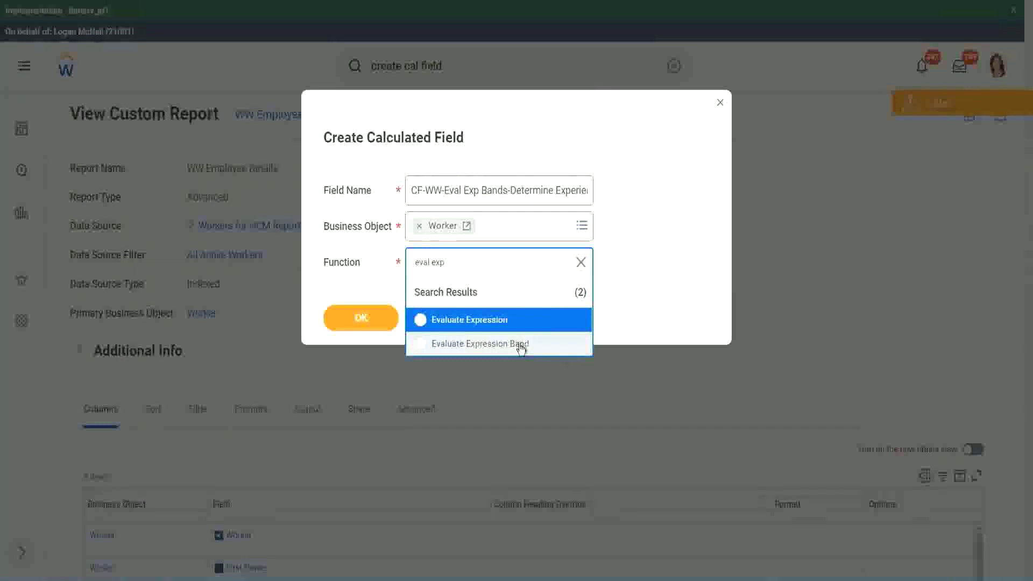
pyautogui.click(520, 350)
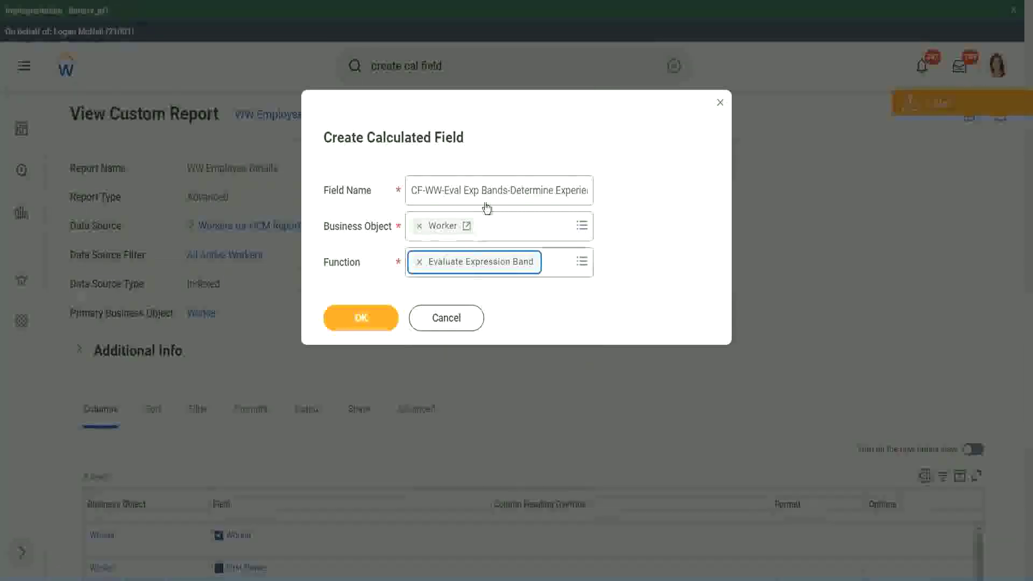
# Shorten 'Bands' to 'Band' in the name and create the calculated field
pyautogui.click(507, 190)
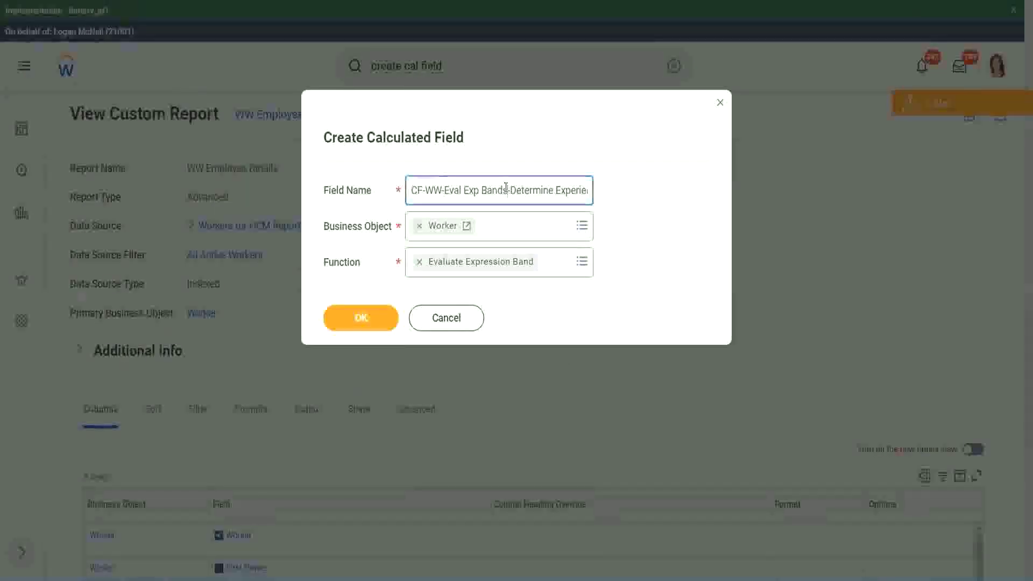
pyautogui.press('BackSpace')
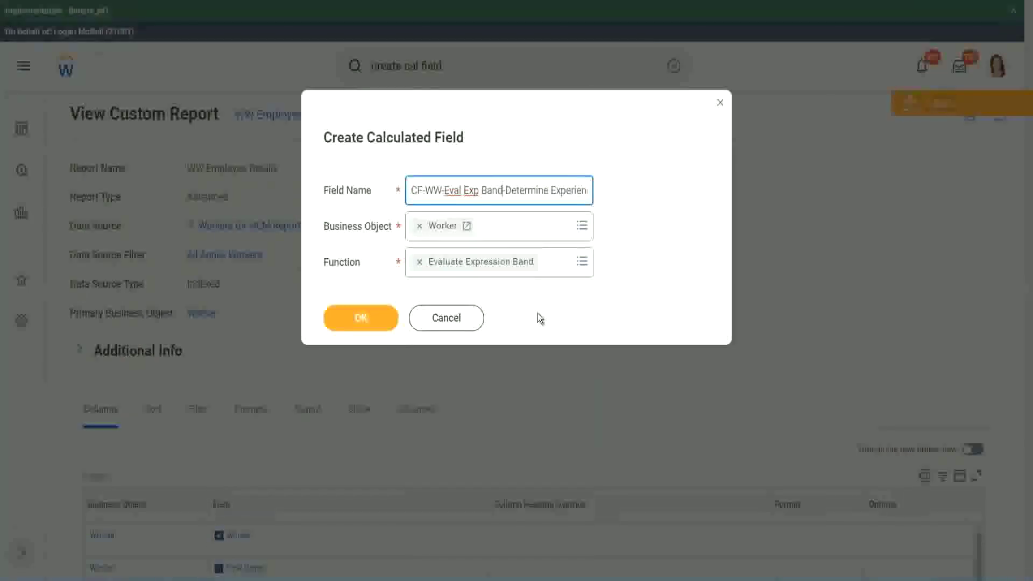
pyautogui.click(375, 315)
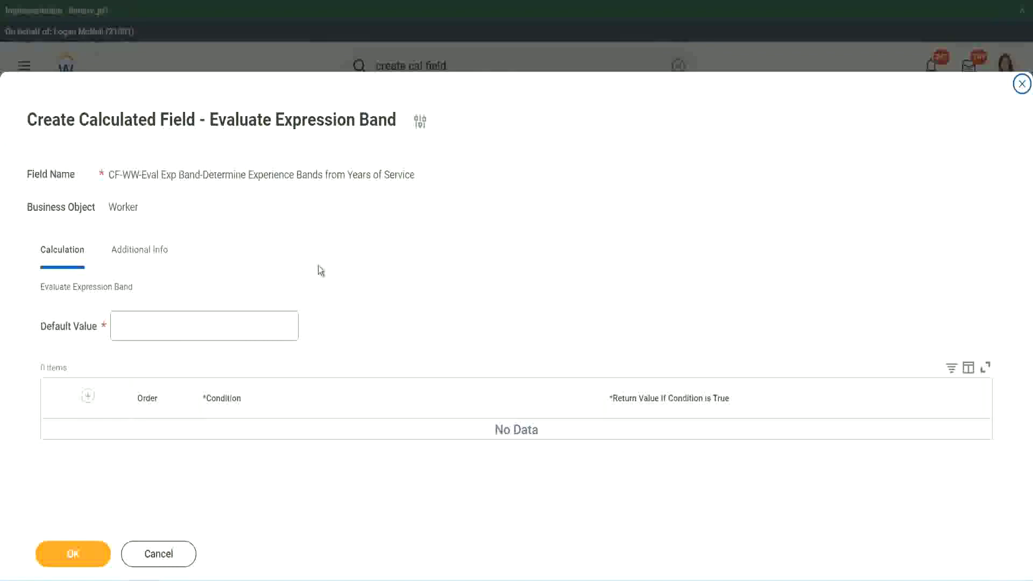
# Set the Default Value to '-' and add a first condition row to the band table
pyautogui.click(149, 332)
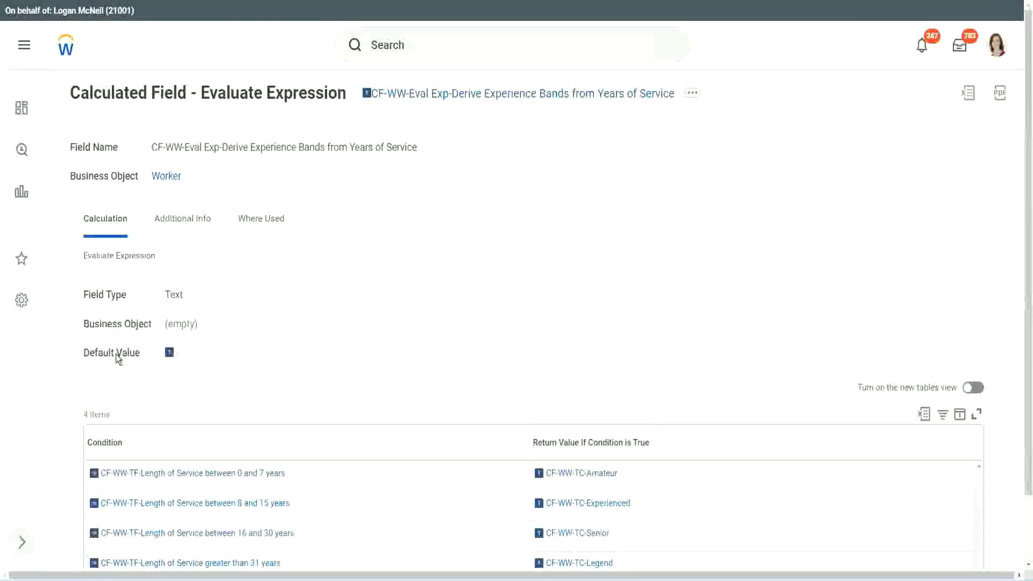
pyautogui.moveTo(178, 356)
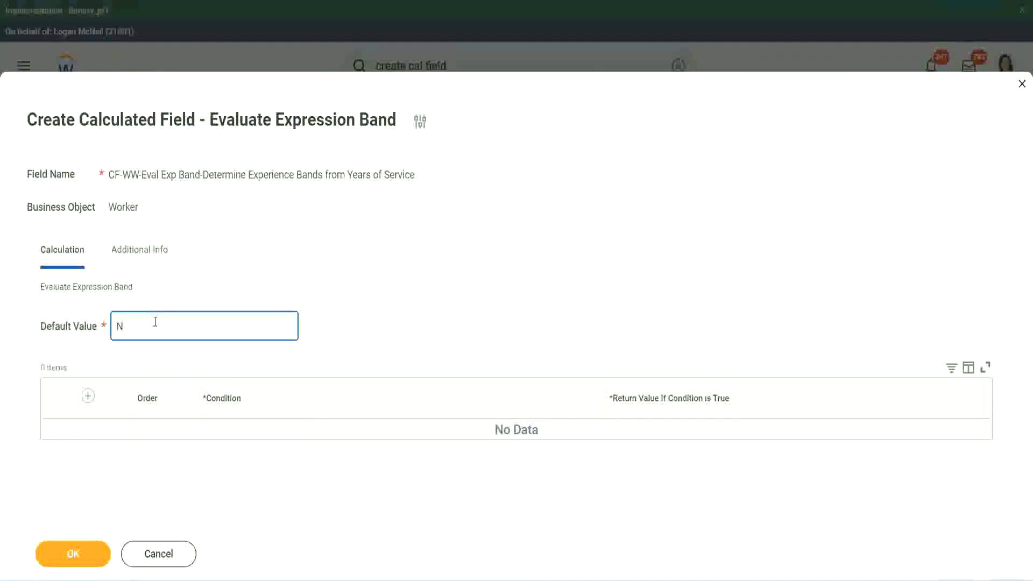
pyautogui.press('BackSpace')
pyautogui.write('c')
pyautogui.click(88, 396)
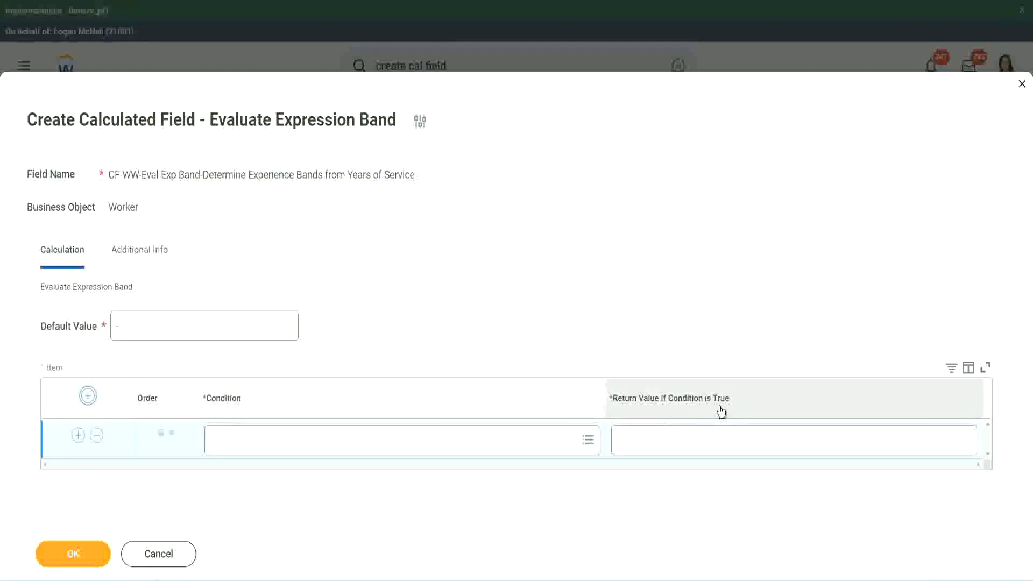
pyautogui.click(673, 442)
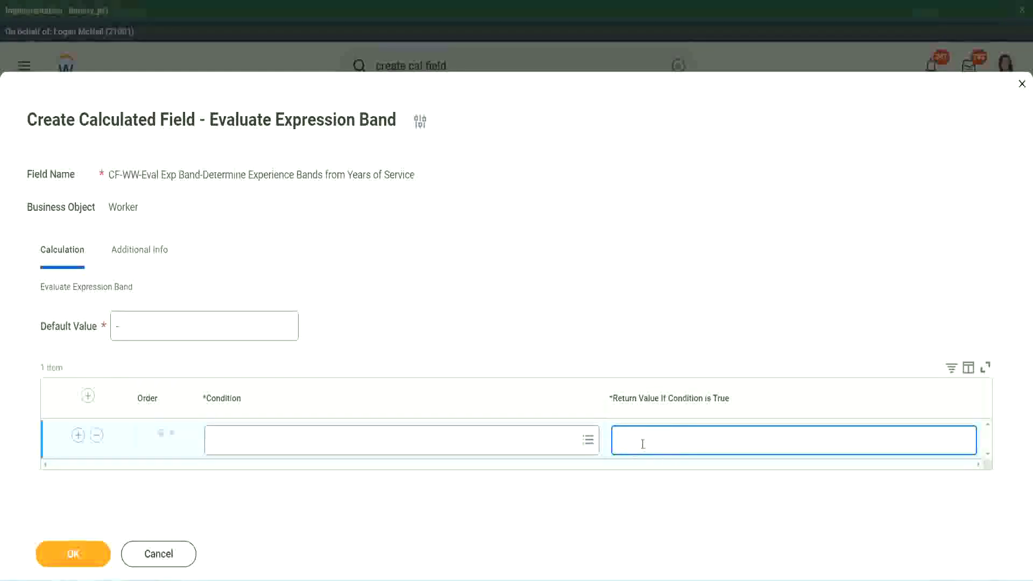
pyautogui.write('adkjdjaidjaijdia')
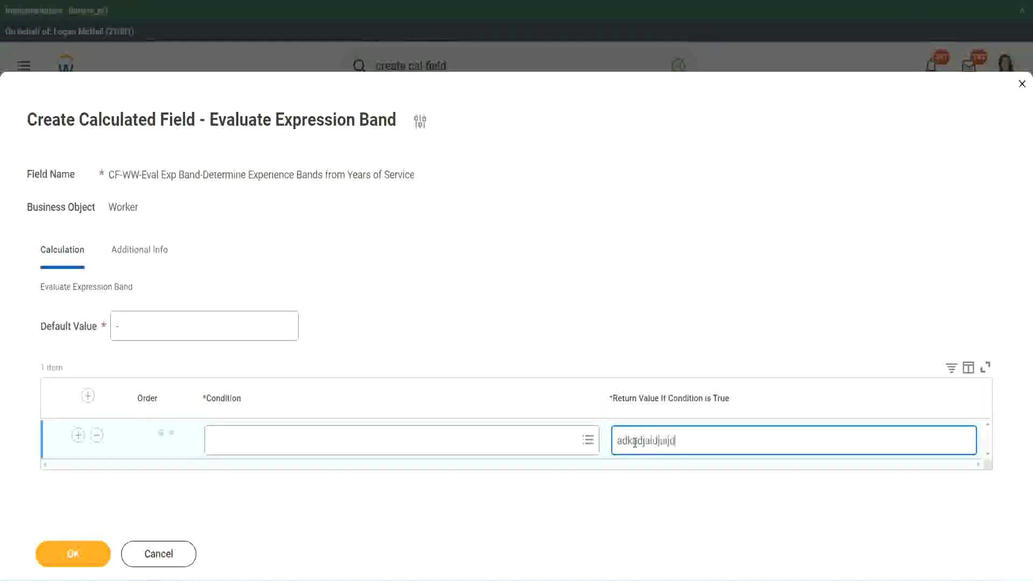
pyautogui.press('BackSpace')
pyautogui.press('BackSpace')
pyautogui.press('BackSpace')
pyautogui.press('BackSpace')
pyautogui.press('BackSpace')
pyautogui.press('BackSpace')
pyautogui.press('BackSpace')
pyautogui.press('BackSpace')
pyautogui.press('BackSpace')
pyautogui.press('BackSpace')
pyautogui.press('BackSpace')
pyautogui.press('BackSpace')
pyautogui.press('BackSpace')
pyautogui.press('BackSpace')
pyautogui.press('BackSpace')
pyautogui.press('BackSpace')
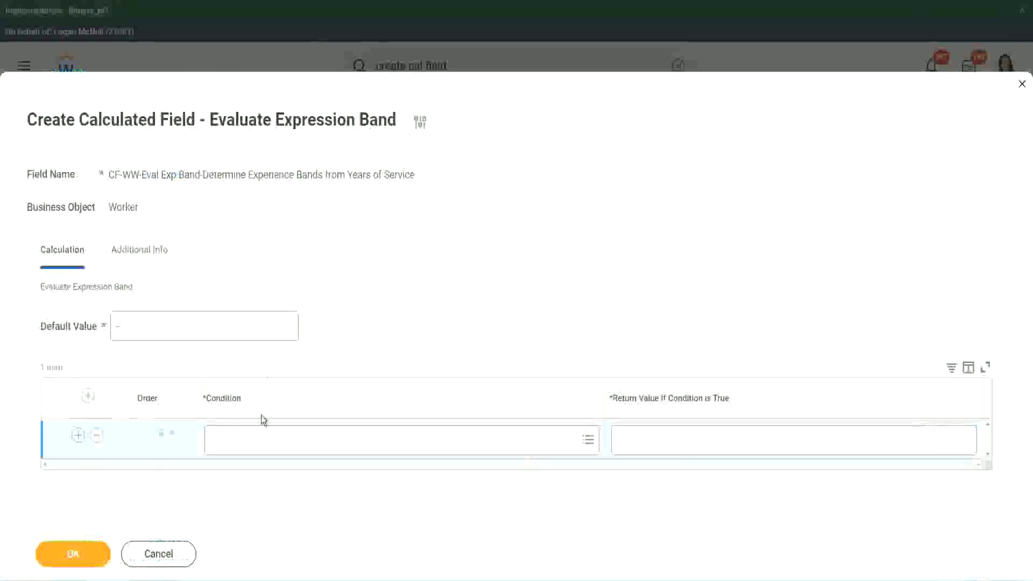
# Fill row 1 with the Length of Service 0–7 years condition returning Amateur, then add another row
pyautogui.click(261, 445)
pyautogui.write('CF-WW-TF-Length of Service between 0 and 7 years')
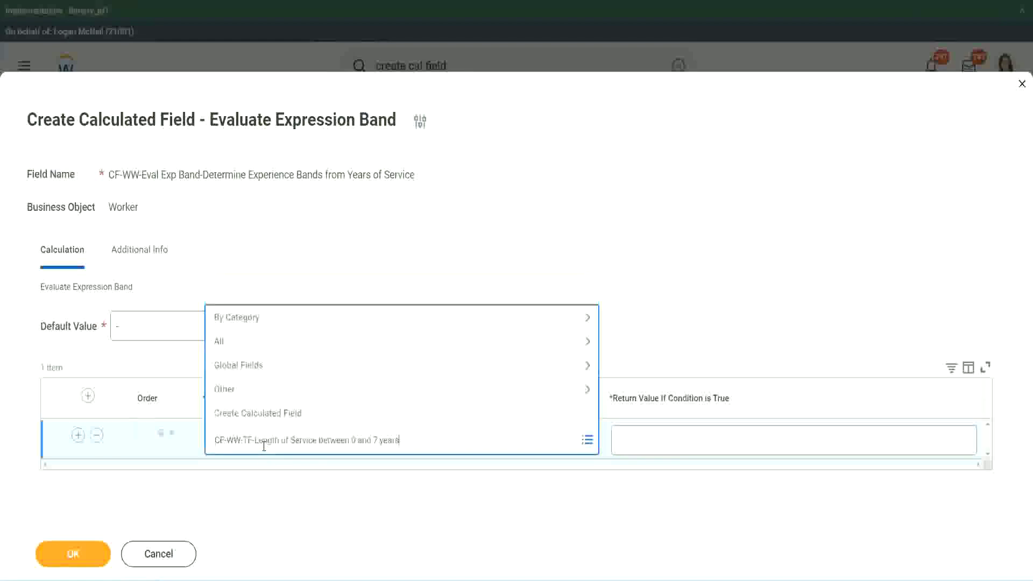
pyautogui.press('Return')
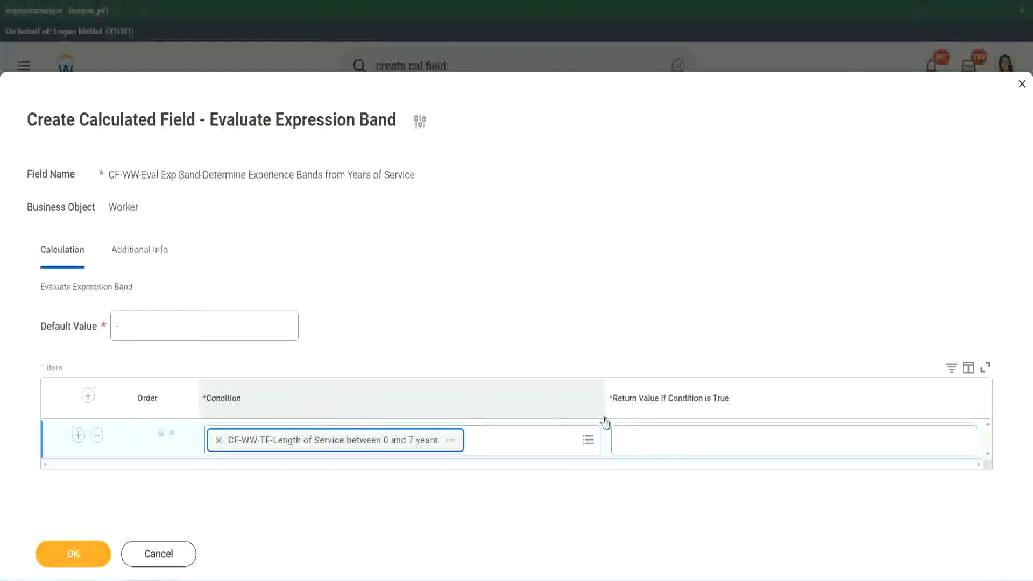
pyautogui.click(652, 431)
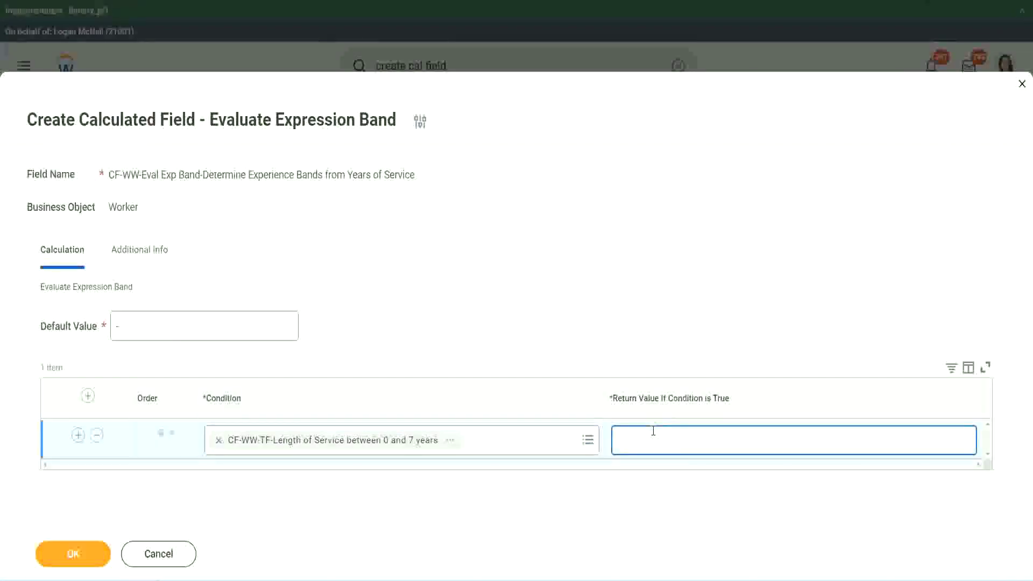
pyautogui.write('Amateur')
pyautogui.click(78, 435)
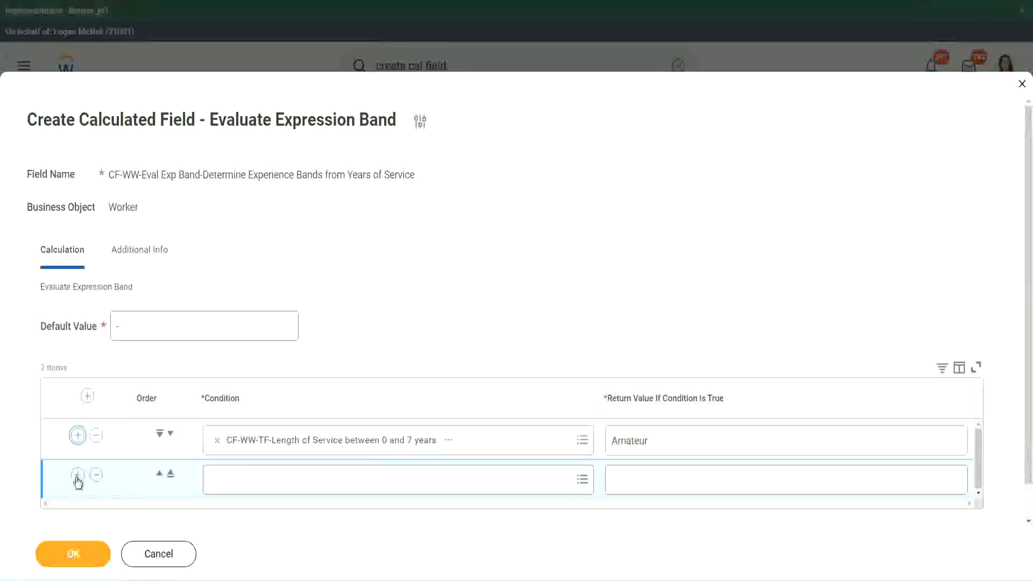
# Add two more rows and place the 16–30 years Length of Service condition in row three
pyautogui.click(77, 475)
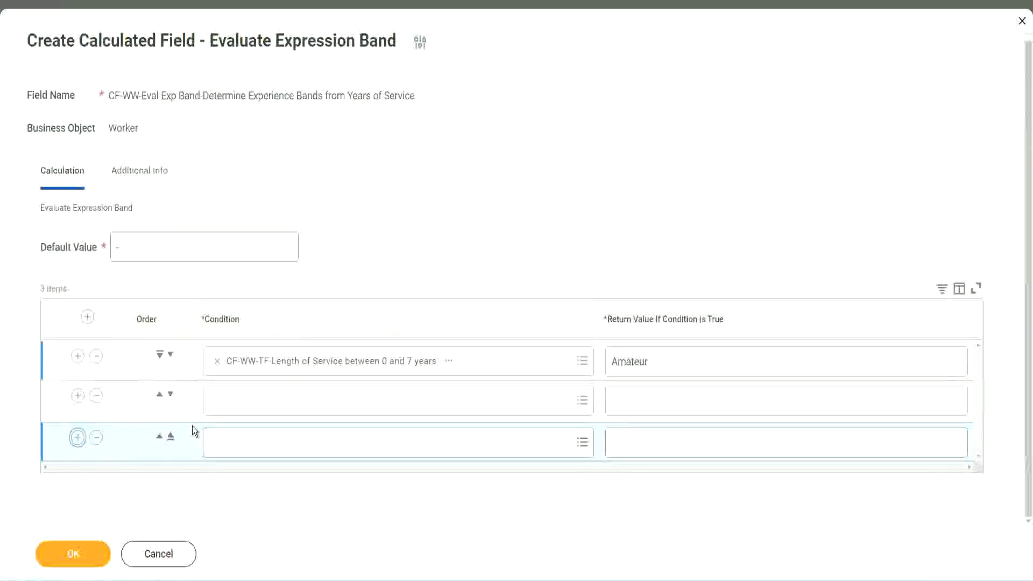
pyautogui.click(78, 437)
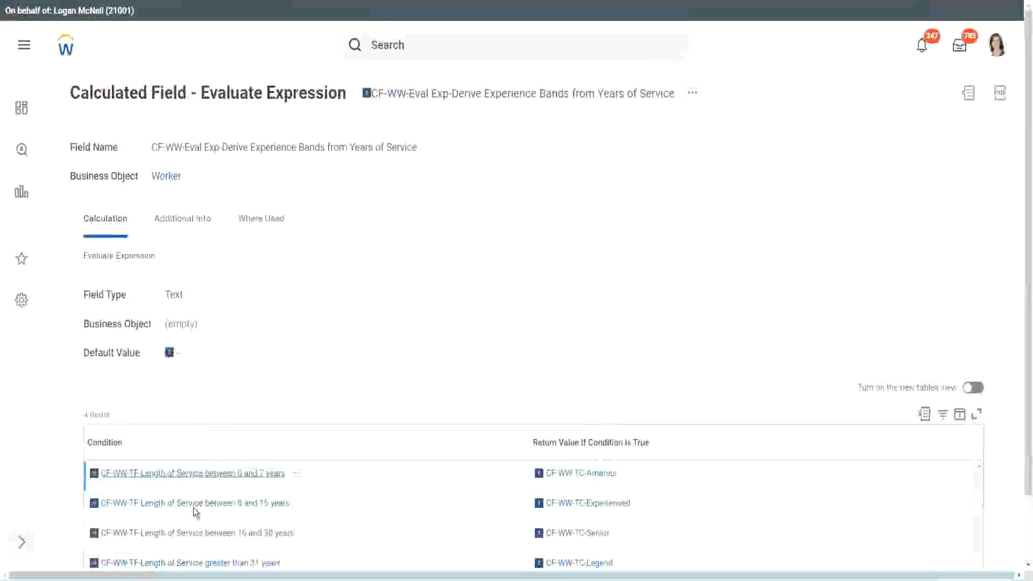
pyautogui.rightClick(194, 532)
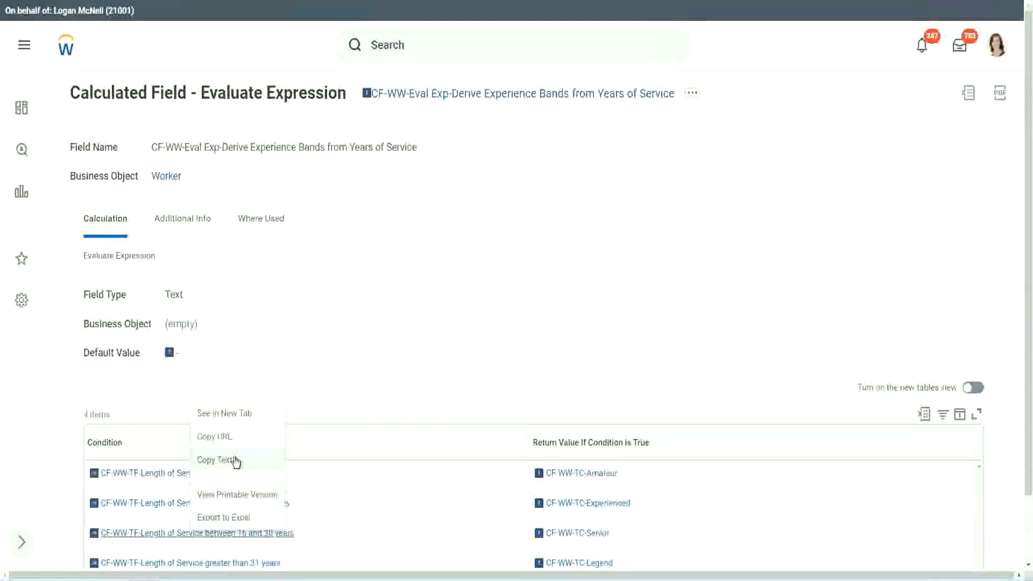
pyautogui.click(246, 459)
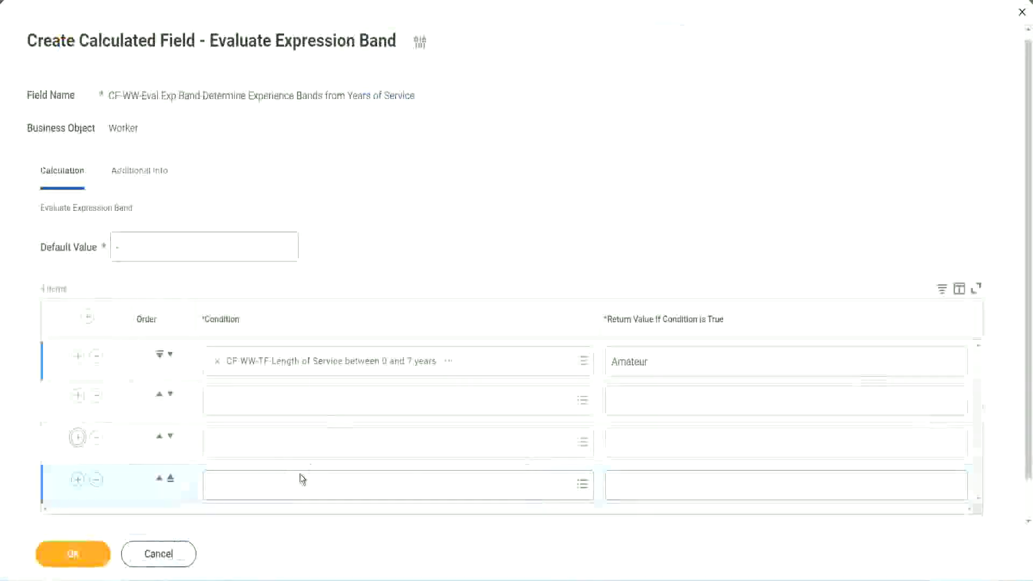
pyautogui.click(264, 399)
pyautogui.write('CF-WW-TF-Length of Service between 16 and 30 years')
pyautogui.press('Return')
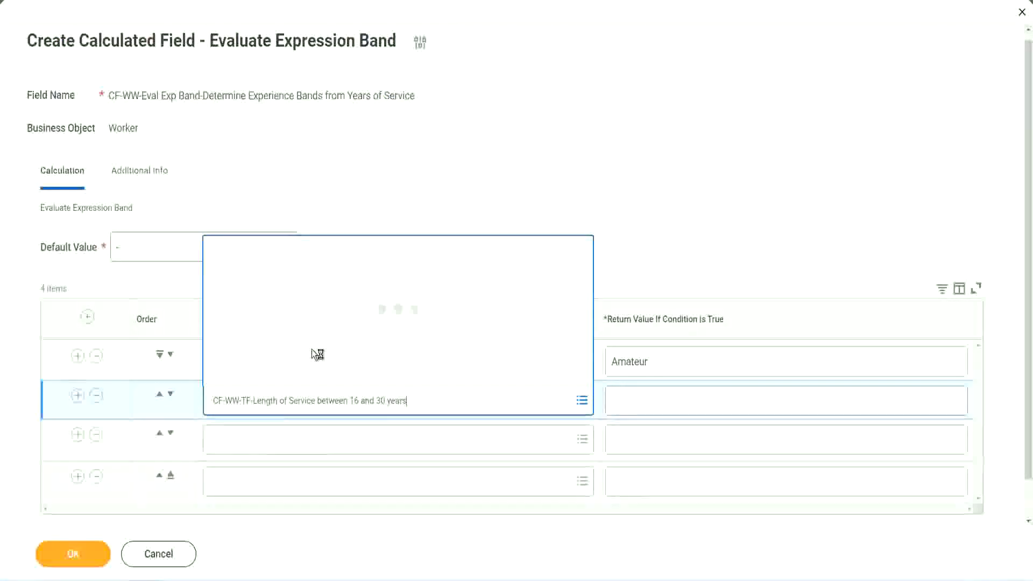
pyautogui.click(170, 394)
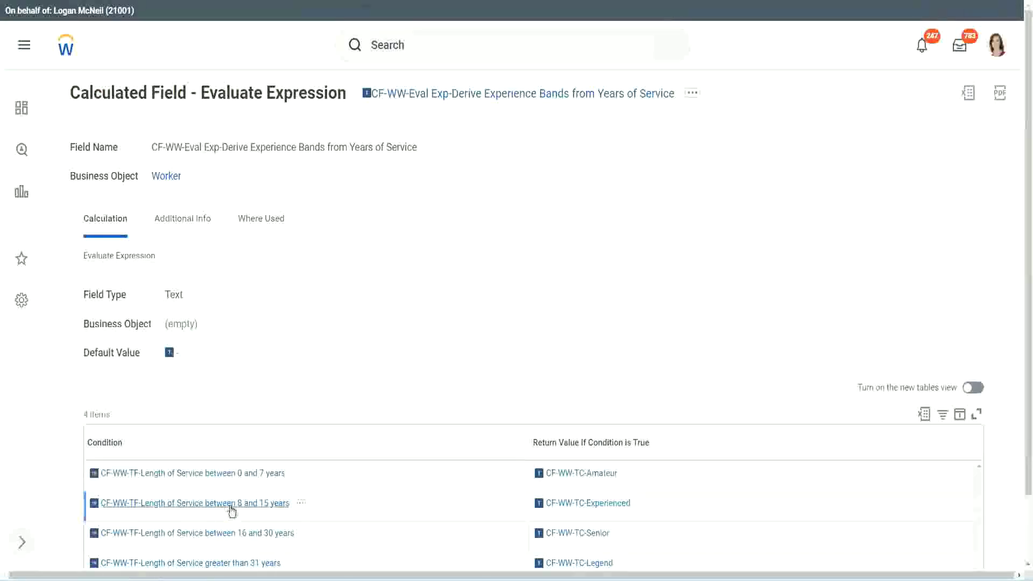
# Copy the 8–15 years Length of Service condition and paste it into row two
pyautogui.rightClick(232, 511)
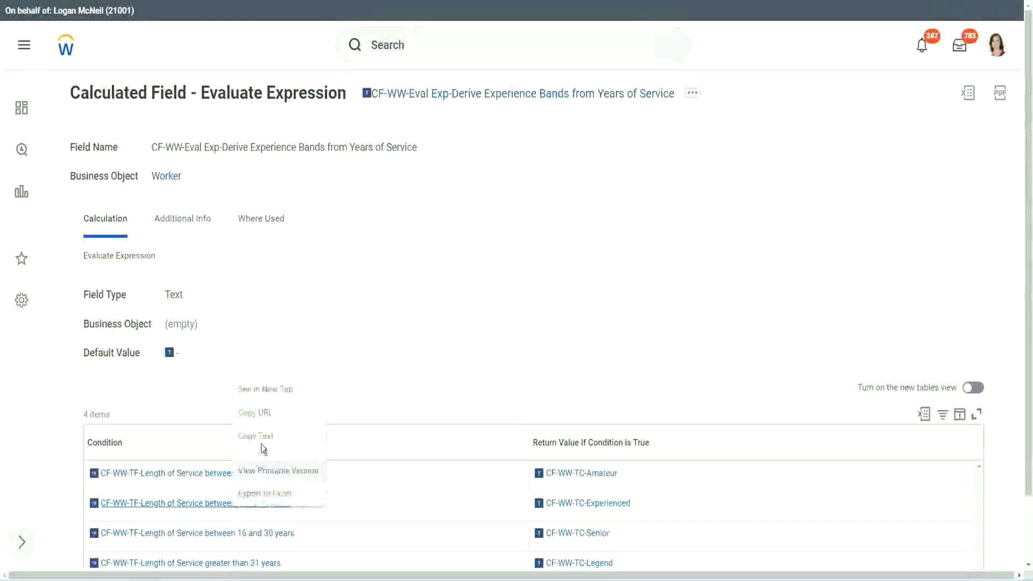
pyautogui.click(261, 388)
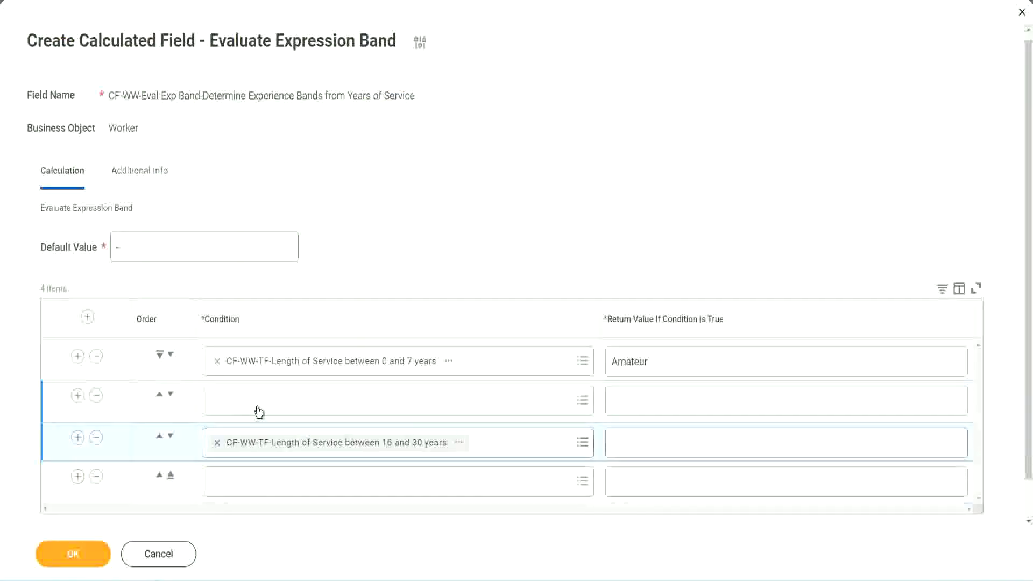
pyautogui.click(259, 412)
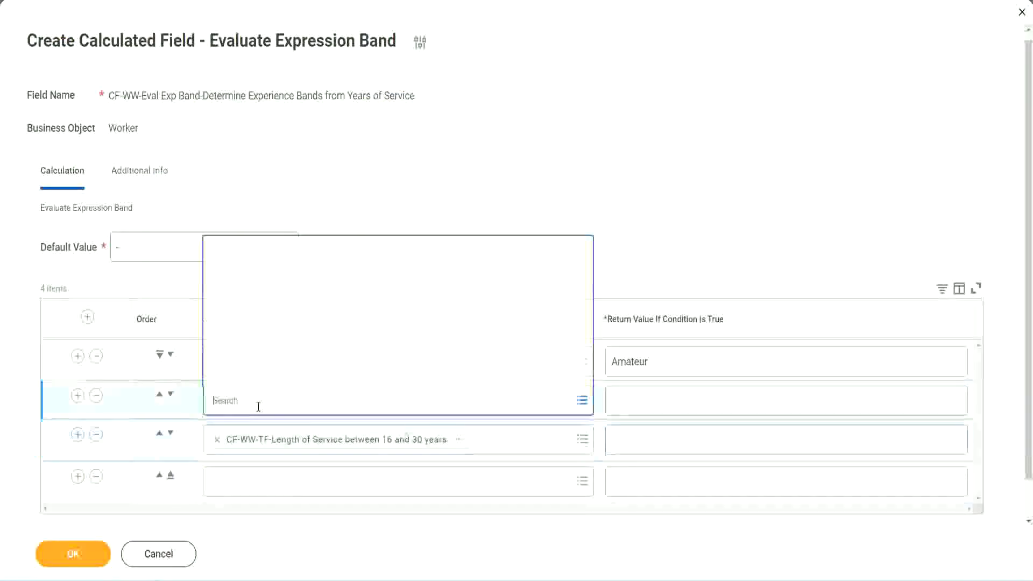
pyautogui.write('CF-WW-TF-Length of Service between 8 and 15 years')
pyautogui.press('Return')
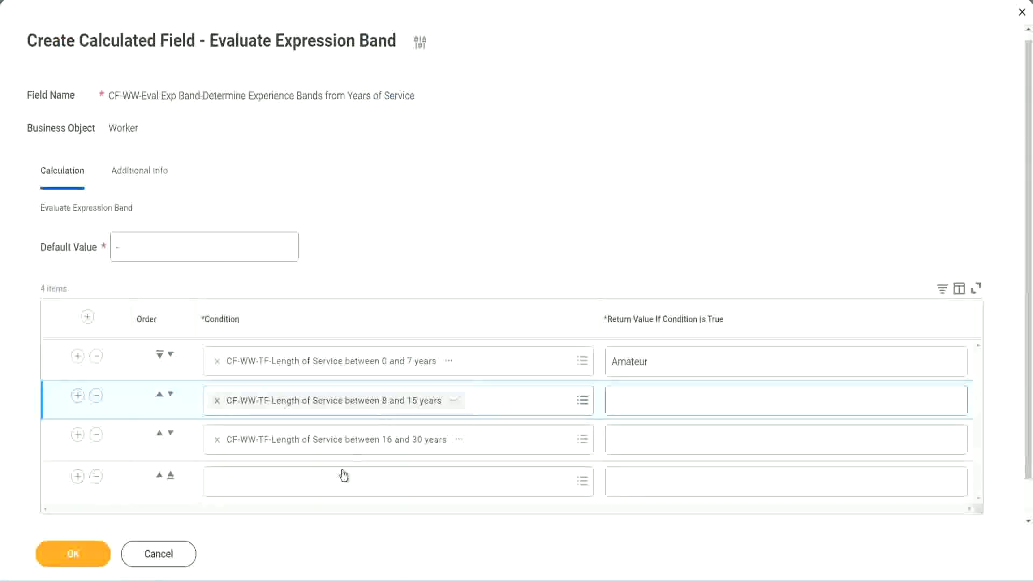
pyautogui.click(299, 479)
# Put the greater than 31 years condition in row four returning Legend; set rows three and two to Senior and Experienced
pyautogui.write('CF-WW-TF-Length of Service greater than 31 years')
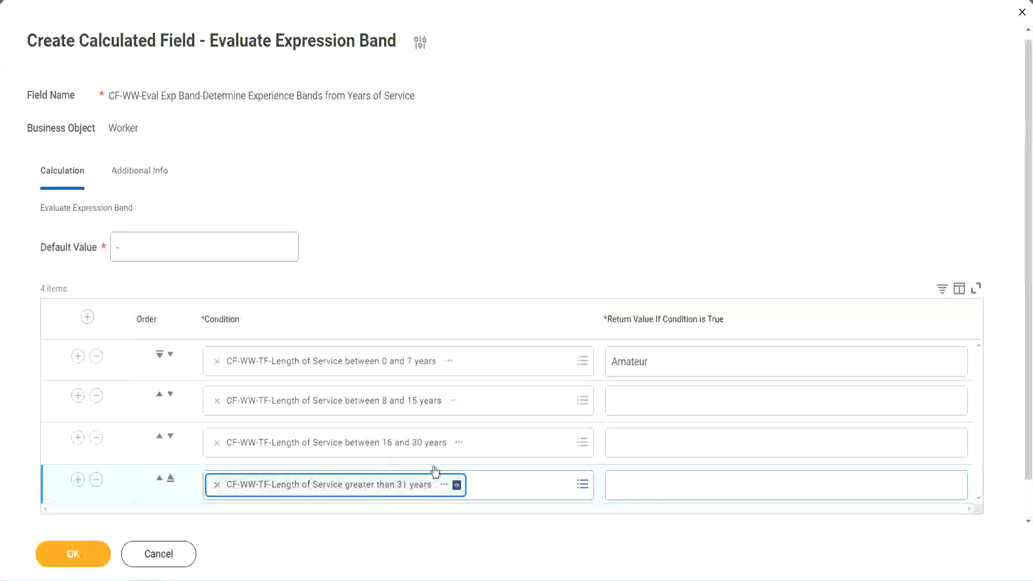
pyautogui.click(679, 484)
pyautogui.write('Le')
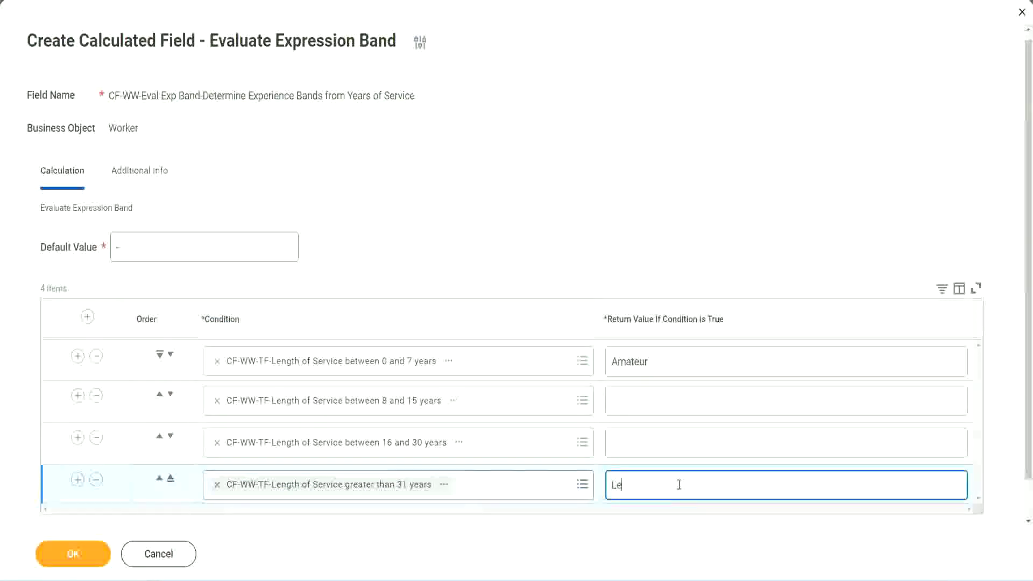
pyautogui.write('gend')
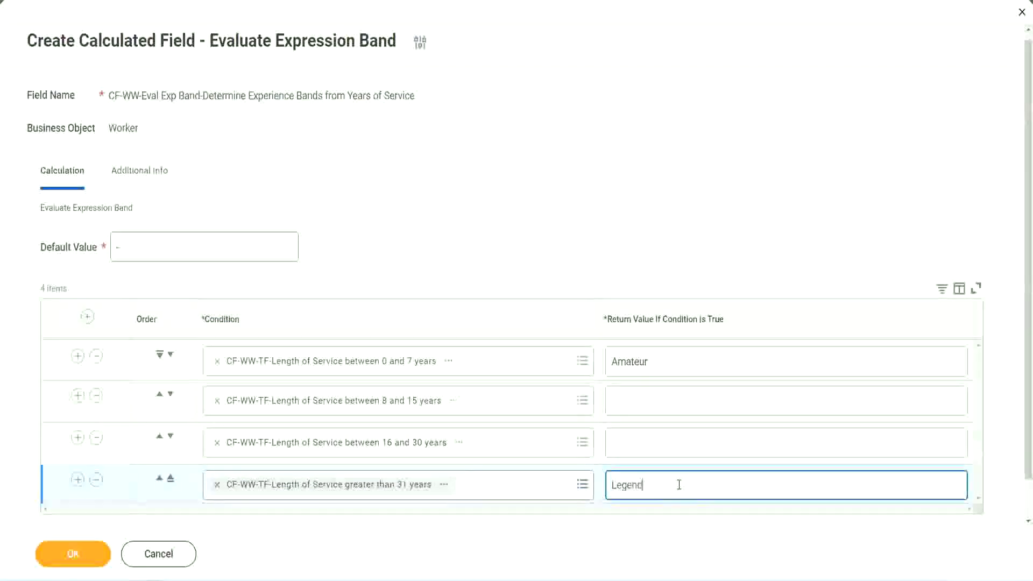
pyautogui.click(635, 441)
pyautogui.write('Senior')
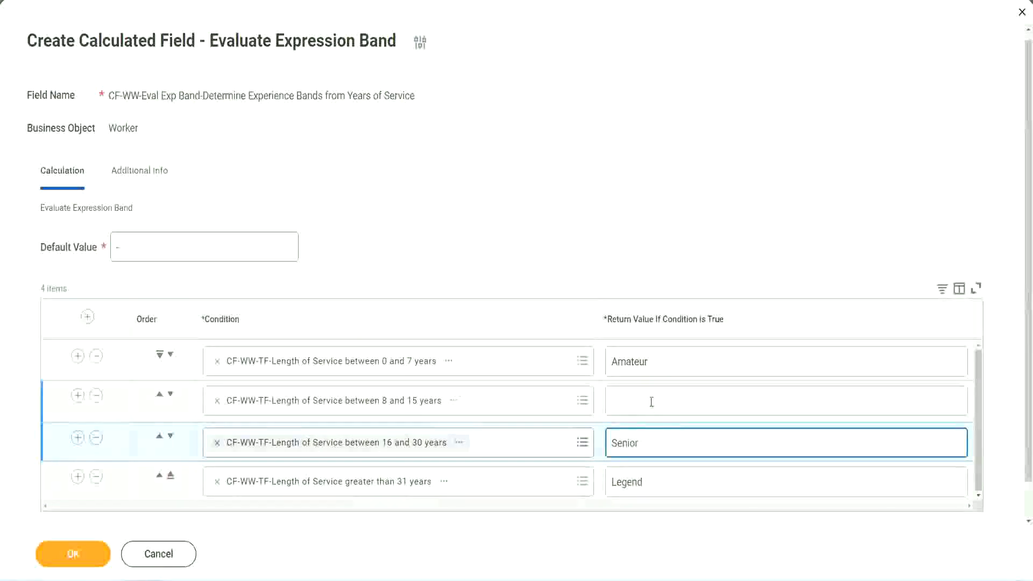
pyautogui.click(650, 402)
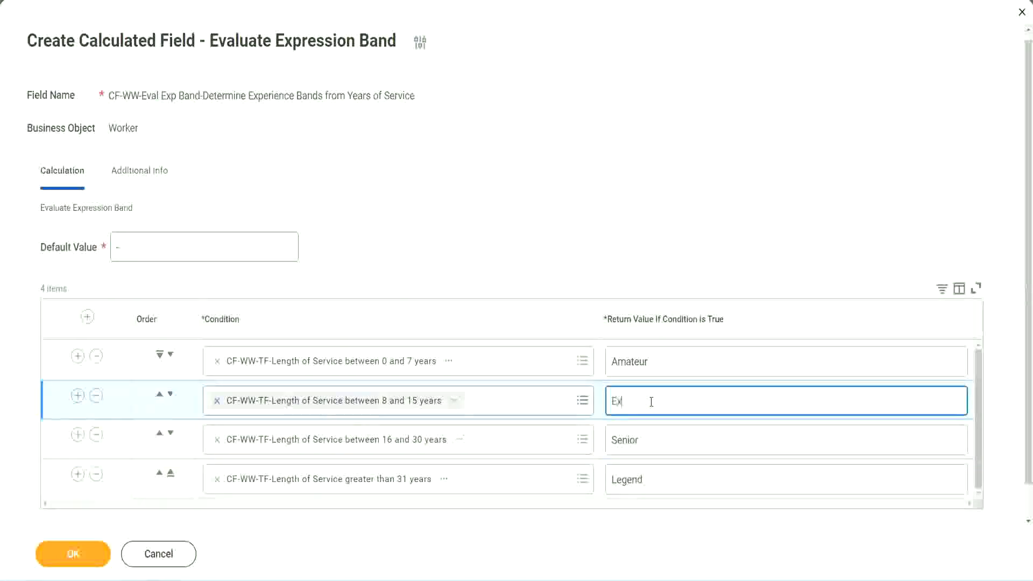
pyautogui.write('Experienced')
# Save the calculated field and review its Amateur, Experienced and Senior return values
pyautogui.click(73, 554)
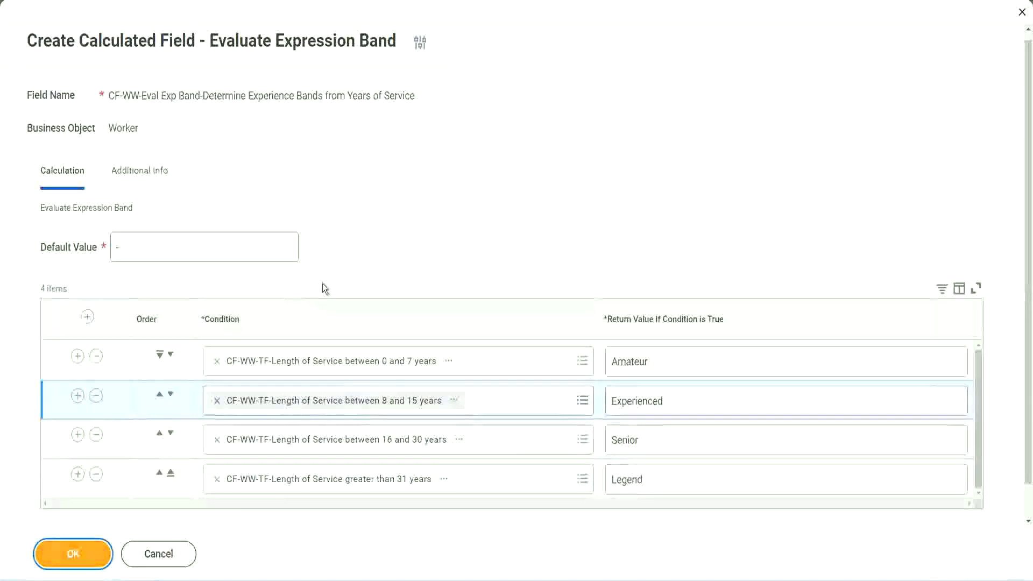
pyautogui.click(569, 162)
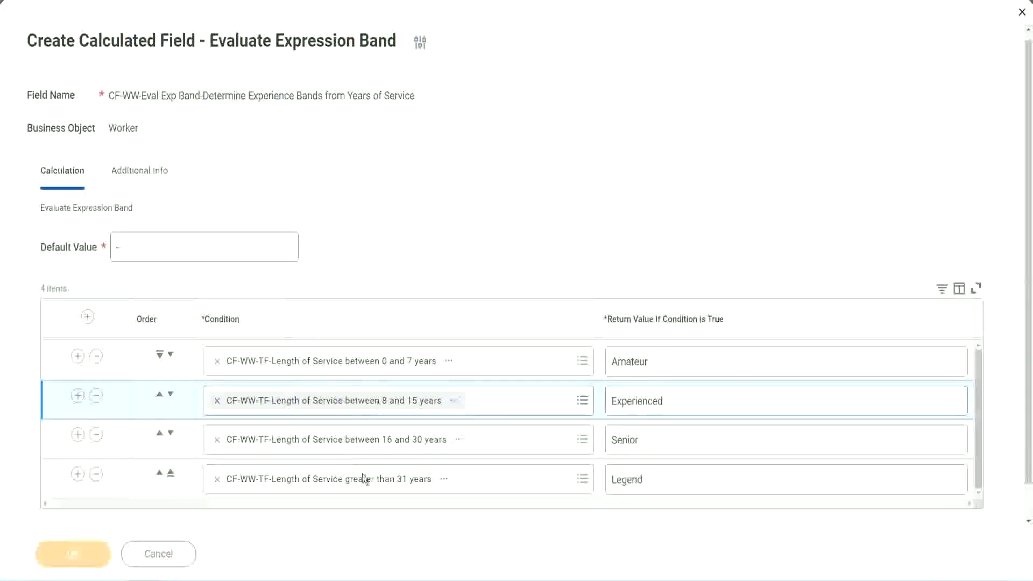
pyautogui.scroll(-3, 354, 328)
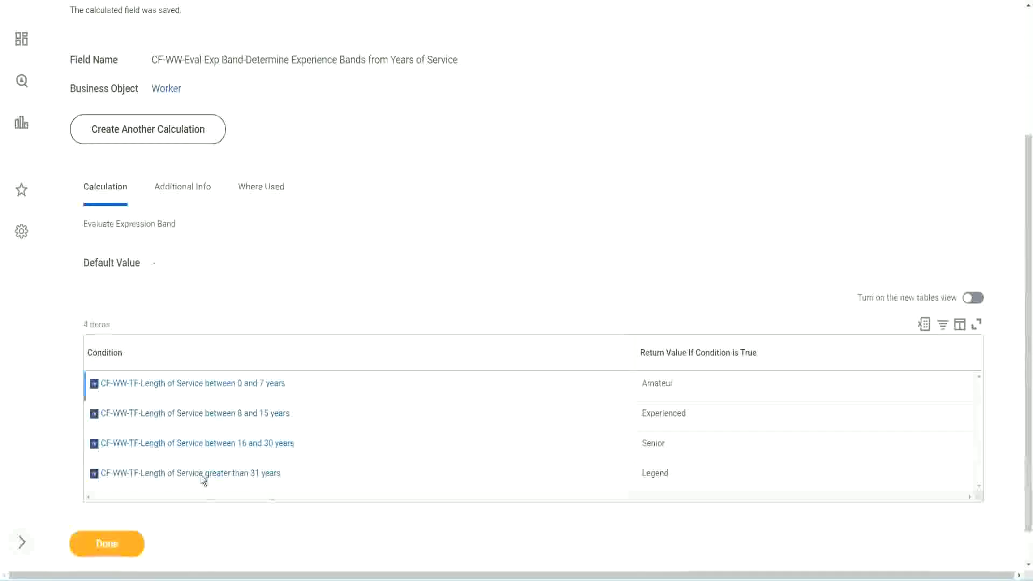
pyautogui.doubleClick(661, 381)
pyautogui.doubleClick(654, 413)
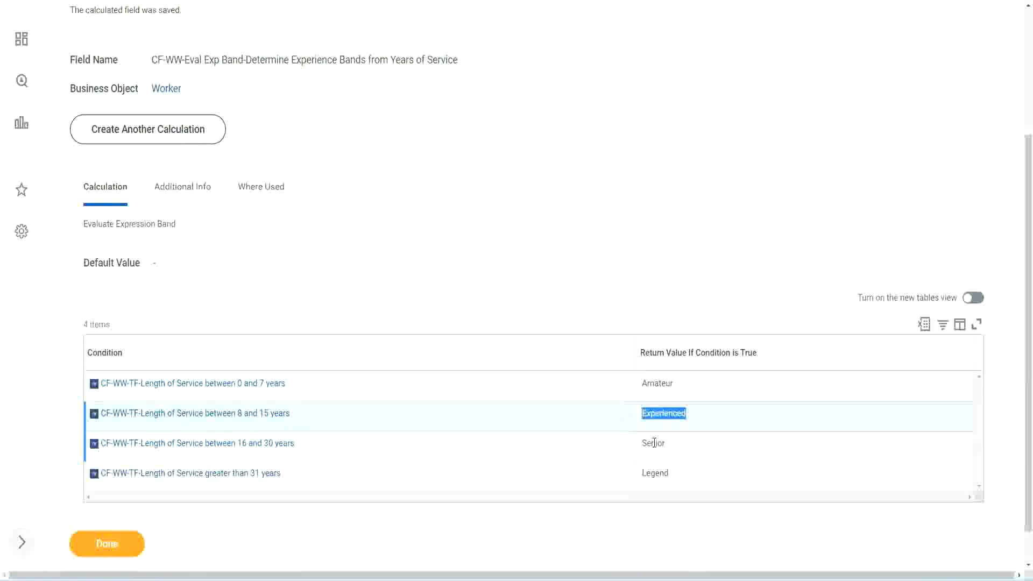
pyautogui.doubleClick(654, 442)
pyautogui.click(659, 482)
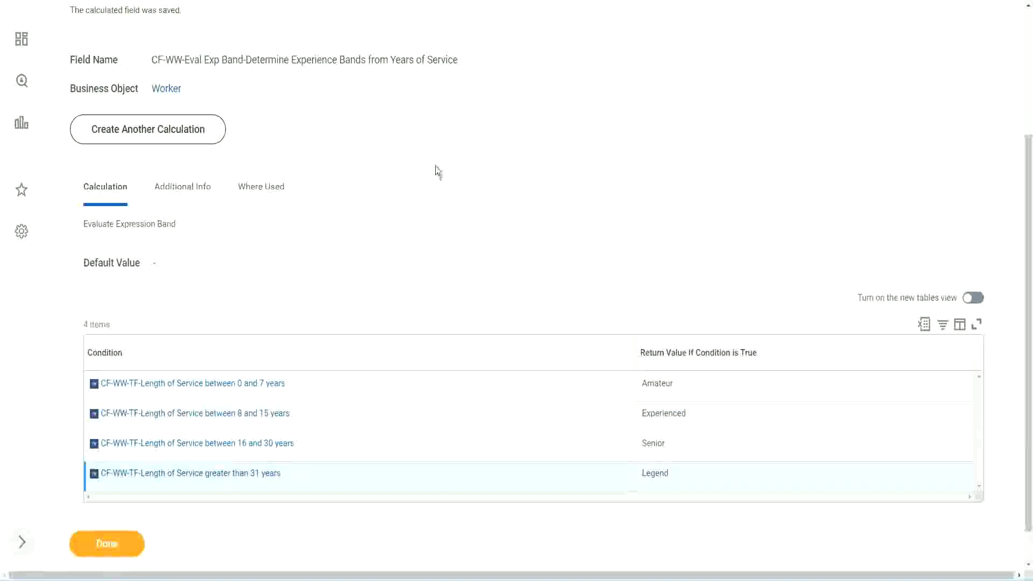
pyautogui.scroll(3, 436, 166)
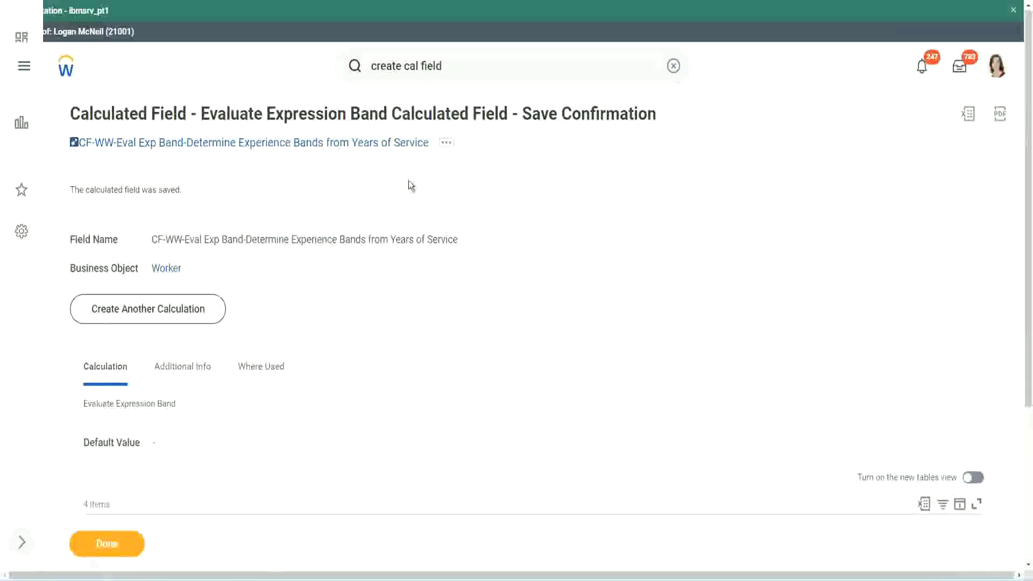
# Copy the saved CF-WW-Eval Exp Band field's name from the confirmation page
pyautogui.rightClick(338, 147)
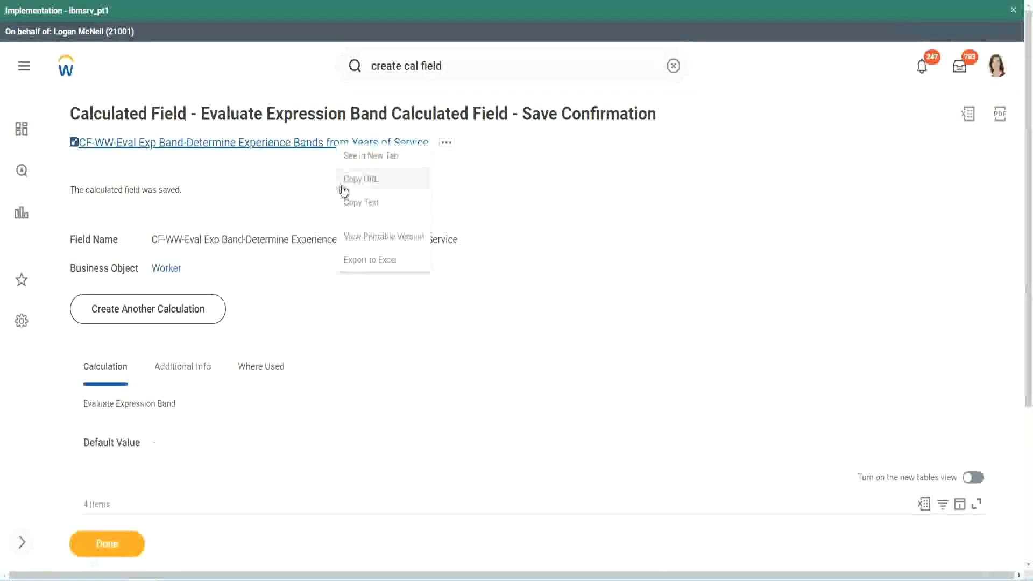
pyautogui.click(358, 204)
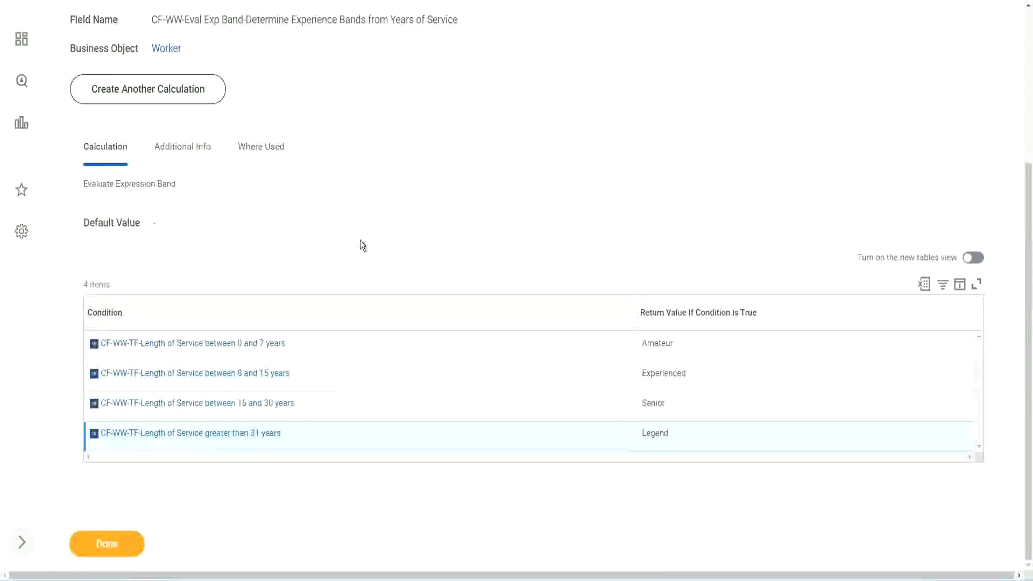
pyautogui.scroll(2, 361, 241)
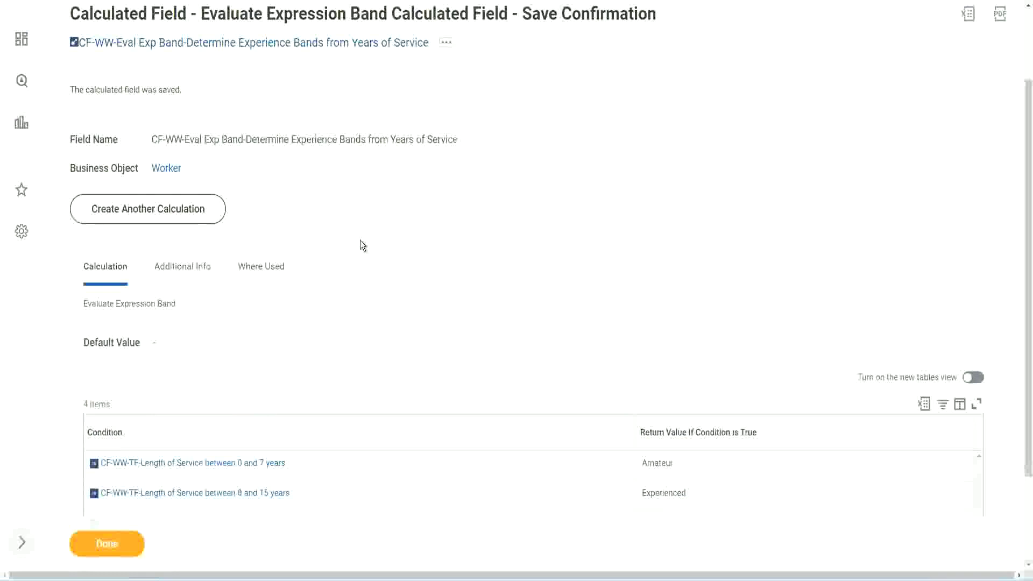
pyautogui.scroll(-2, 360, 240)
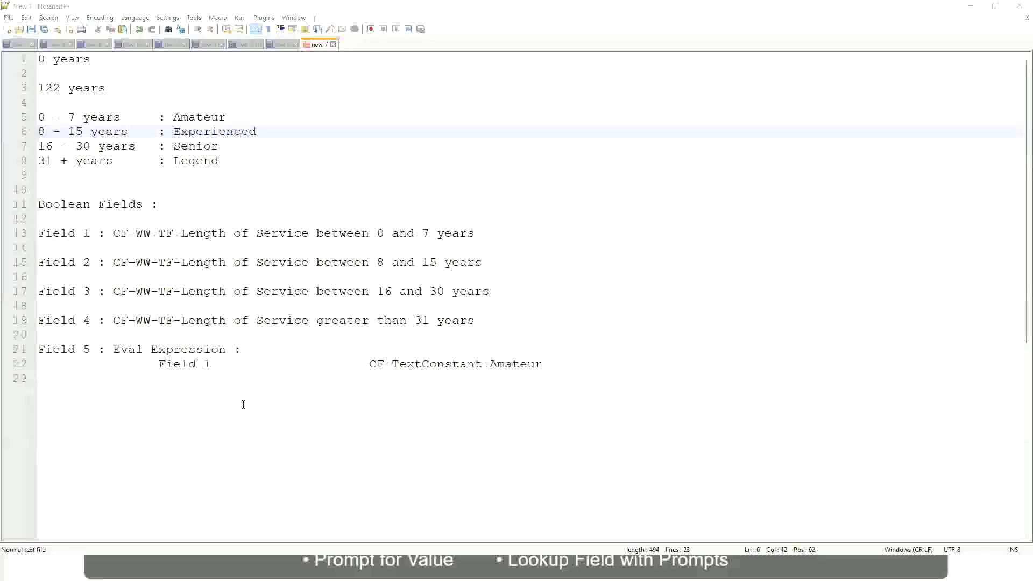
pyautogui.hotkey('alt', 'Tab')
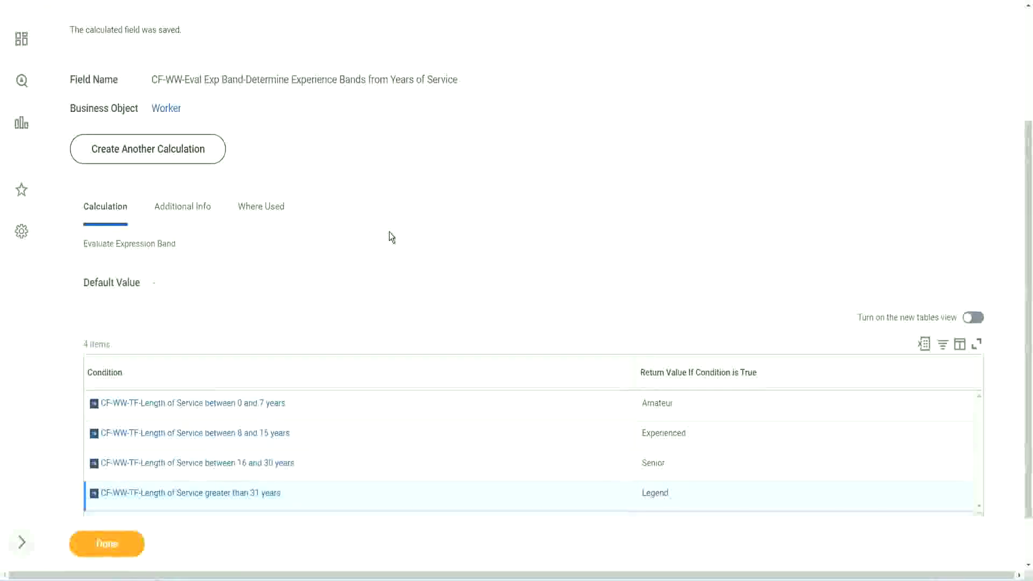
# Close the save confirmation and open WW Employee Details for editing via Custom Report > Edit
pyautogui.scroll(-1, 391, 237)
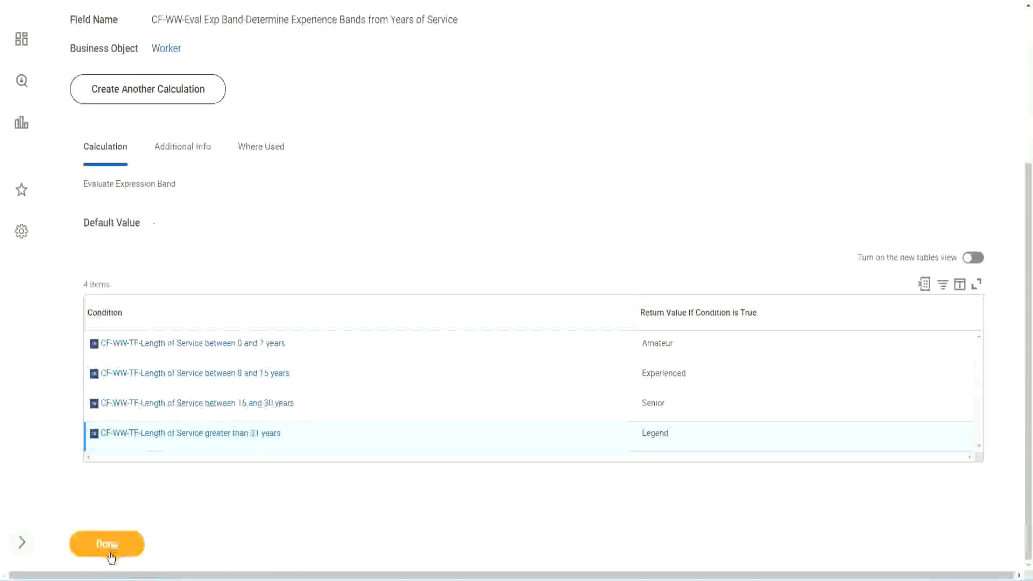
pyautogui.click(110, 553)
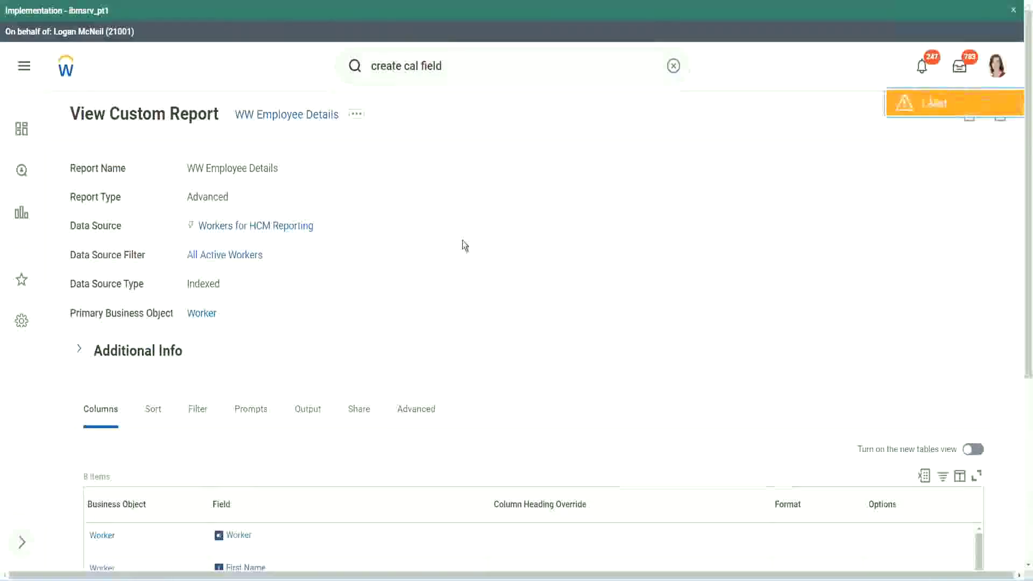
pyautogui.scroll(-1, 463, 242)
pyautogui.scroll(-1, 463, 240)
pyautogui.scroll(2, 463, 240)
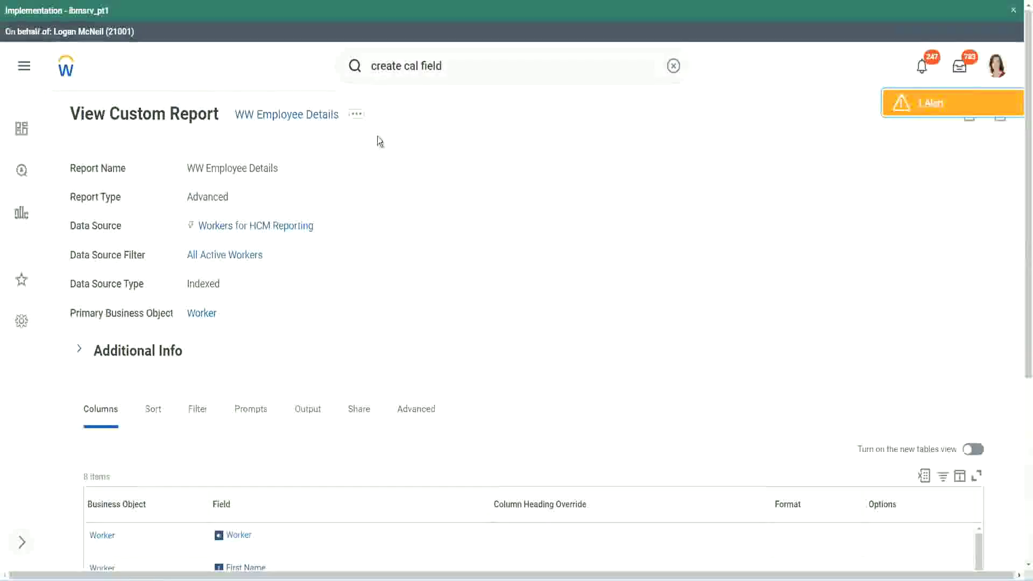
pyautogui.click(357, 115)
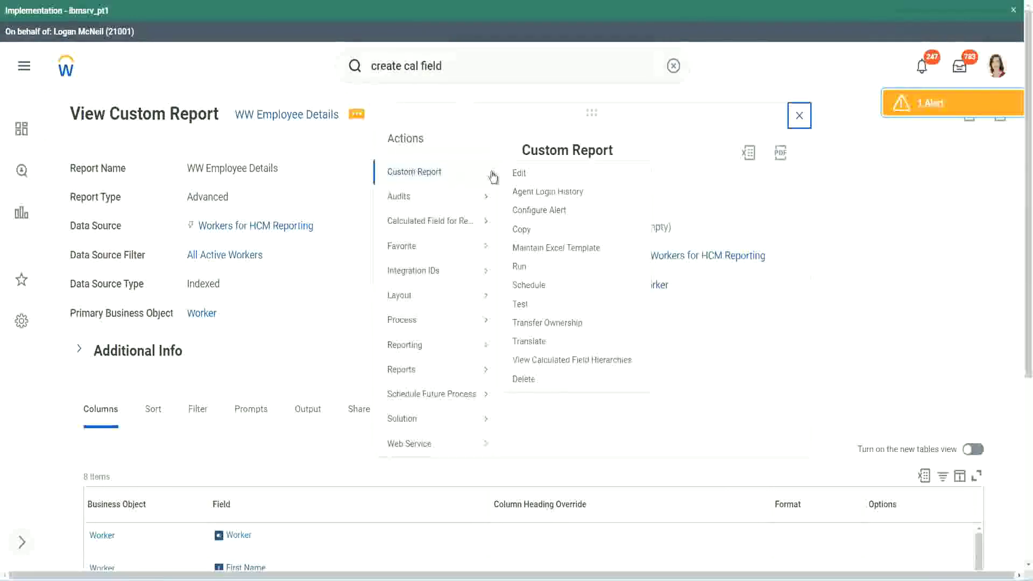
pyautogui.click(526, 178)
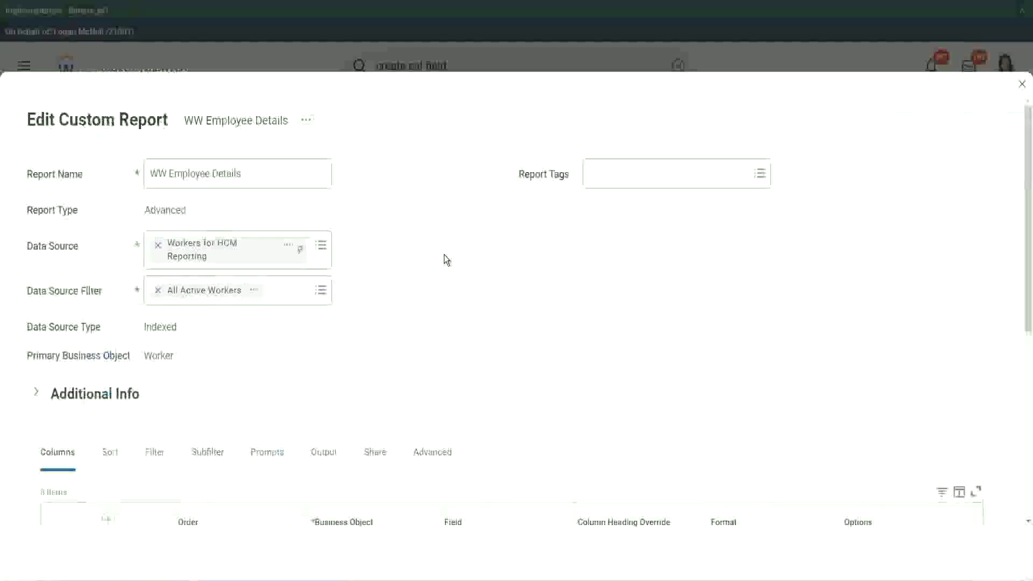
# Copy the existing calculated field's name from the report's column list
pyautogui.scroll(-9, 444, 260)
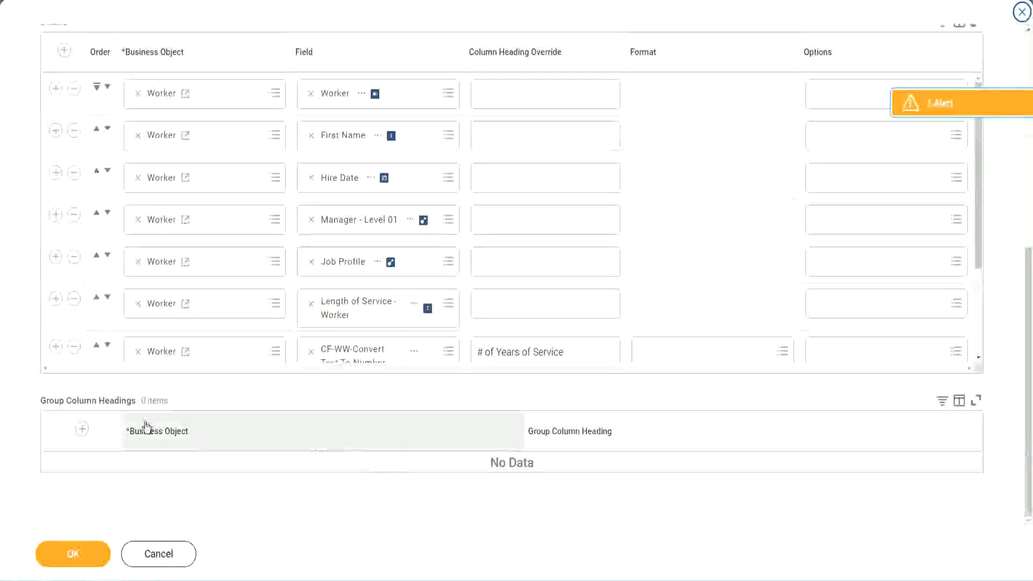
pyautogui.scroll(-3, 156, 307)
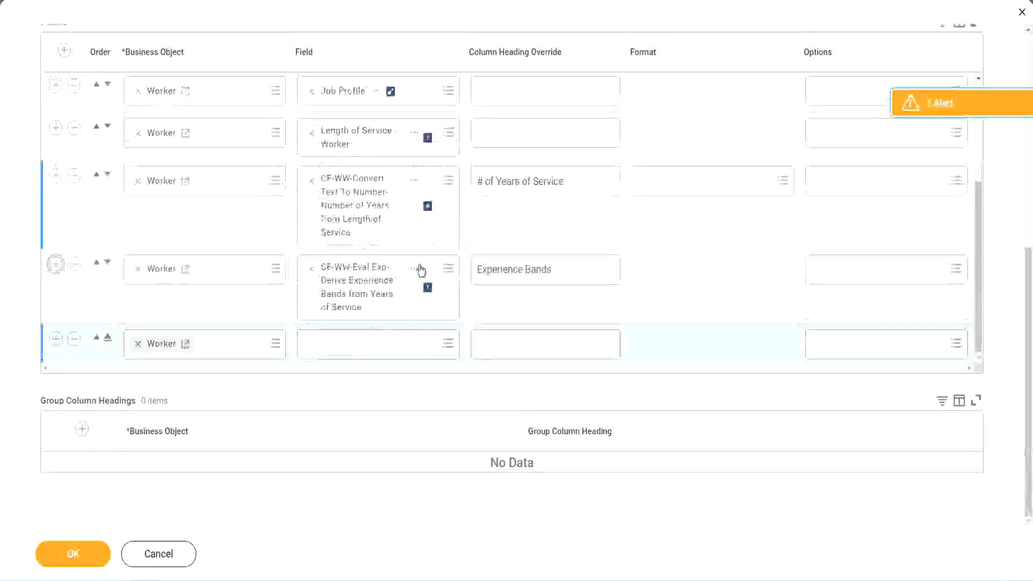
pyautogui.rightClick(357, 294)
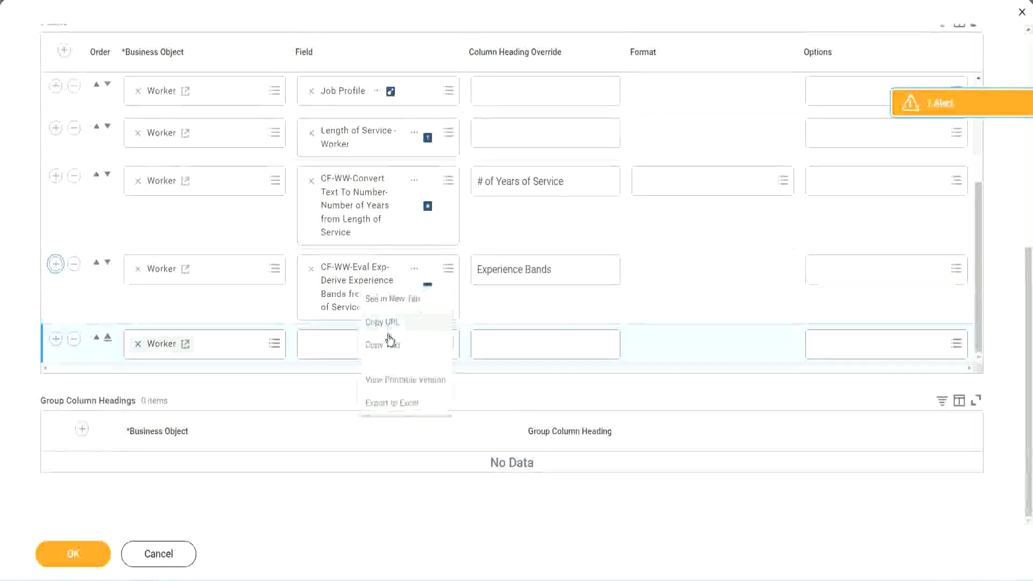
pyautogui.click(347, 355)
# Search the new row's Field for 'CF-WW-Eval Exp Band' and pick Determine Experience Bands from Years of Service
pyautogui.click(387, 353)
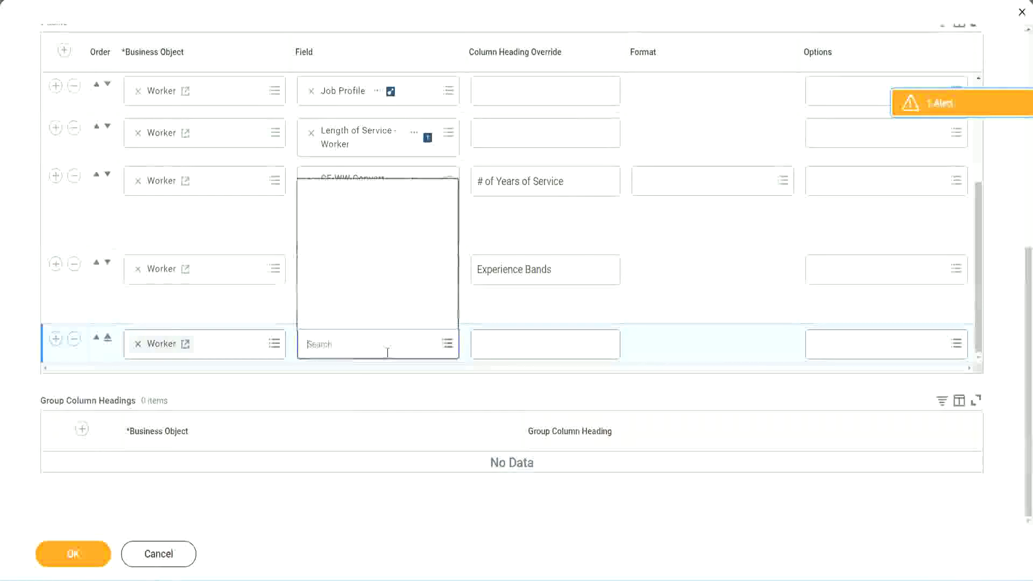
pyautogui.hotkey('ctrl', 'v')
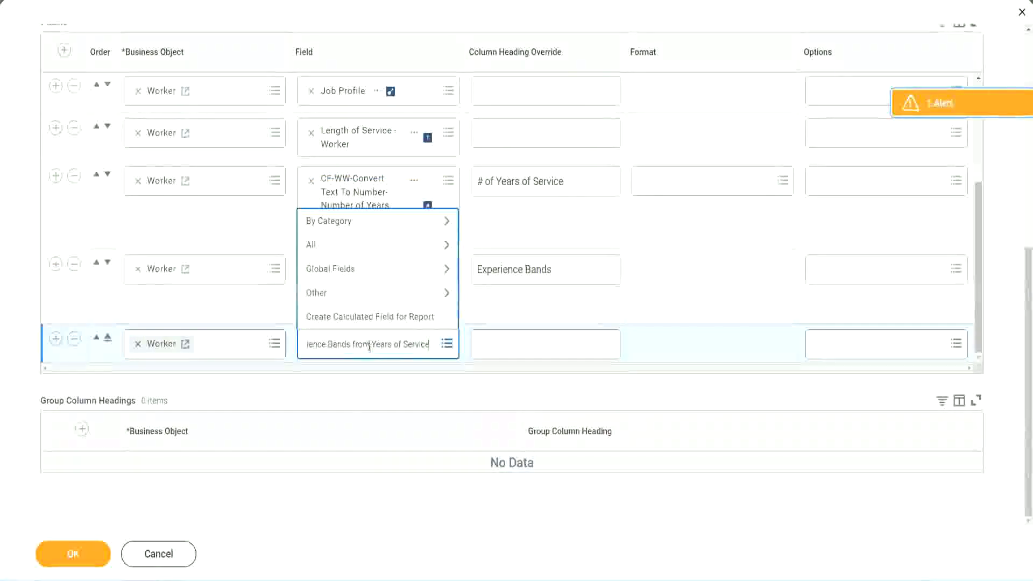
pyautogui.hotkey('ctrl', 'a')
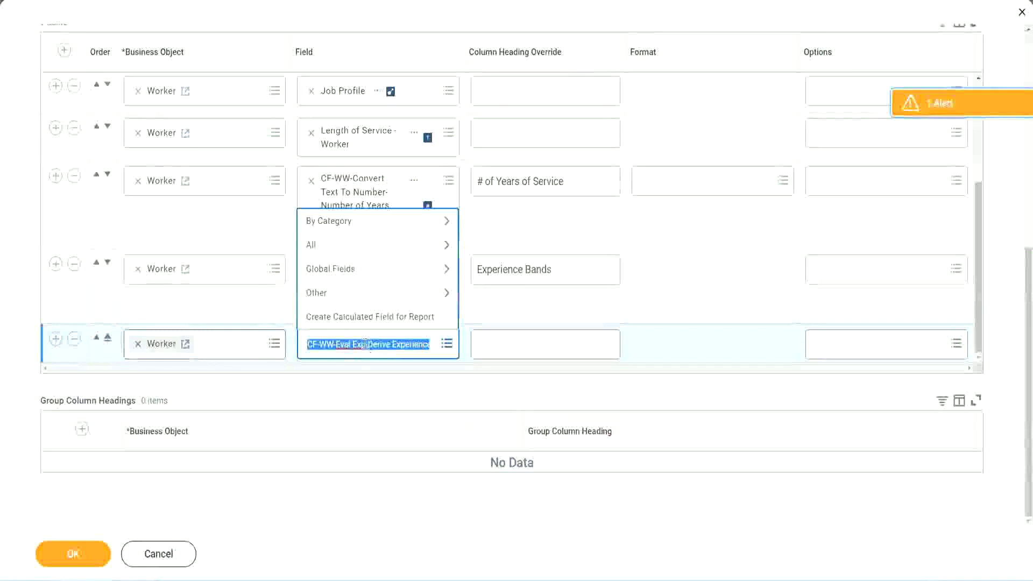
pyautogui.click(366, 345)
pyautogui.write('Ba')
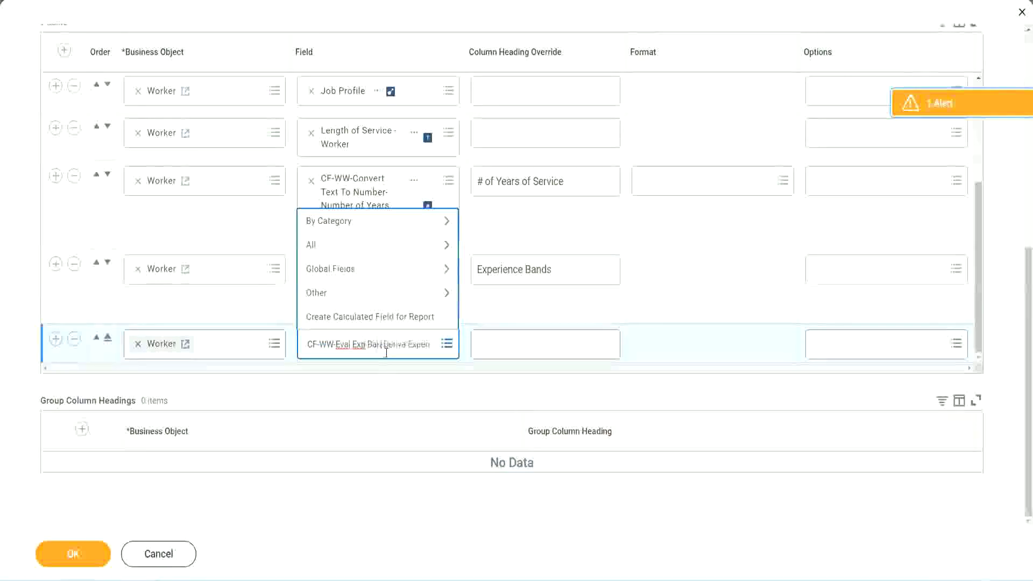
pyautogui.write('nd')
pyautogui.press('Delete')
pyautogui.press('Delete')
pyautogui.press('Delete')
pyautogui.press('Delete')
pyautogui.press('Delete')
pyautogui.press('Delete')
pyautogui.press('Delete')
pyautogui.press('Delete')
pyautogui.press('Delete')
pyautogui.press('Delete')
pyautogui.press('Delete')
pyautogui.press('Delete')
pyautogui.press('Delete')
pyautogui.press('Delete')
pyautogui.press('Delete')
pyautogui.press('Delete')
pyautogui.press('Delete')
pyautogui.press('Delete')
pyautogui.press('Delete')
pyautogui.press('Delete')
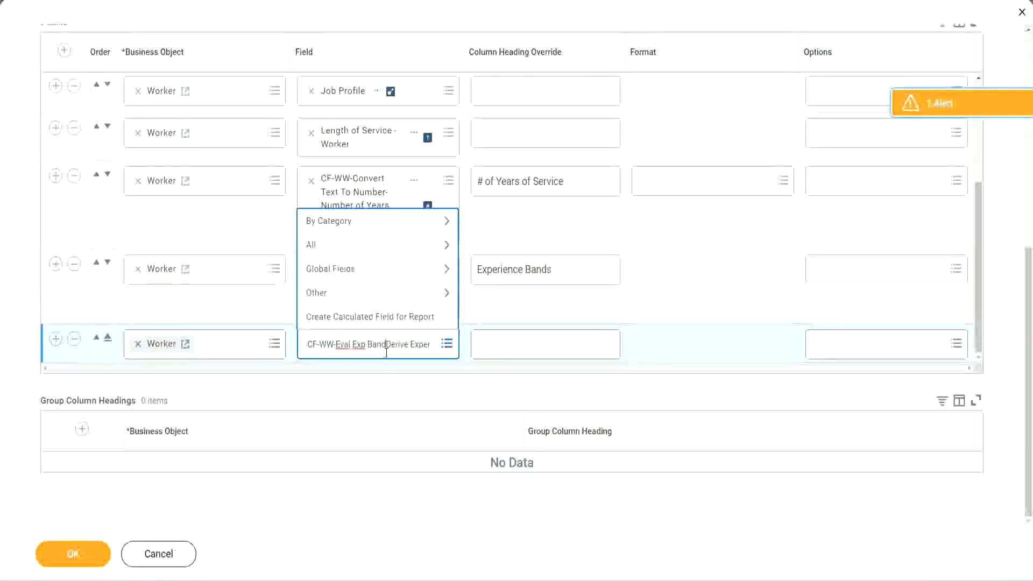
pyautogui.press('Delete')
pyautogui.press('Delete')
pyautogui.press('Delete')
pyautogui.press('Delete')
pyautogui.press('Delete')
pyautogui.press('Delete')
pyautogui.press('Delete')
pyautogui.press('Delete')
pyautogui.press('Delete')
pyautogui.press('Delete')
pyautogui.press('Delete')
pyautogui.press('Delete')
pyautogui.press('Return')
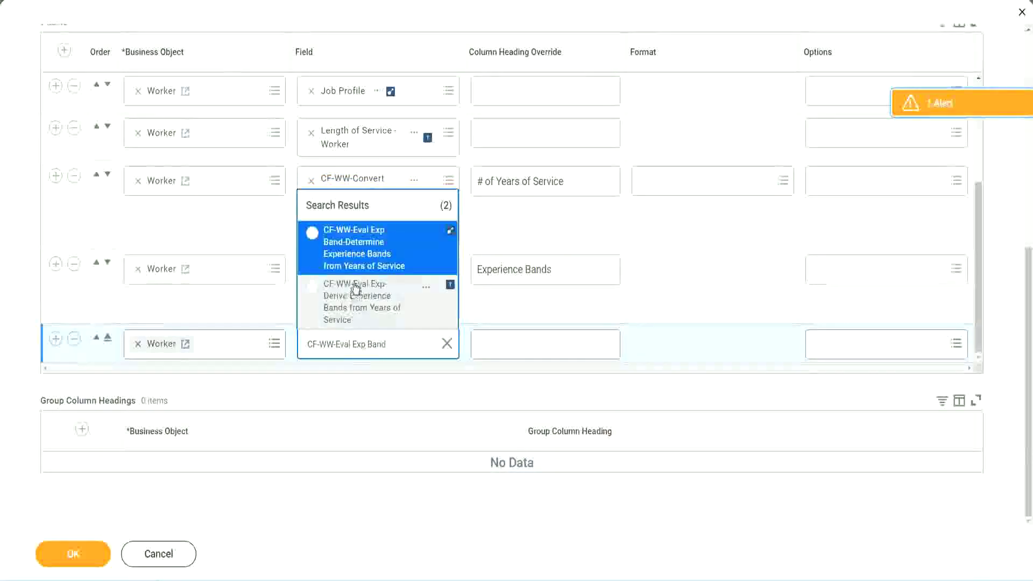
pyautogui.click(378, 255)
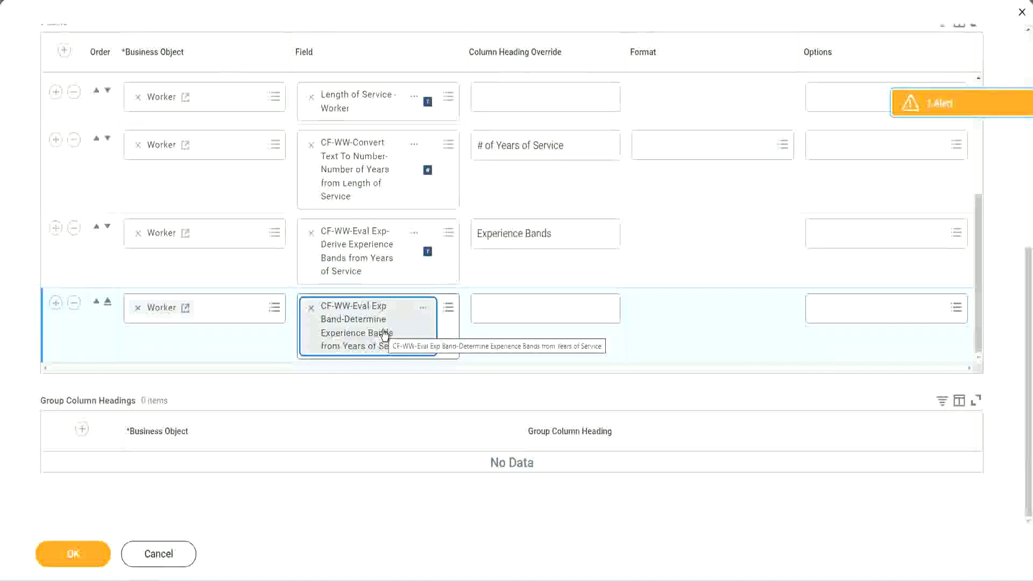
# Give the new column the heading override 'Experience Bands (Eval Exp Bands)' and submit with OK
pyautogui.click(568, 233)
pyautogui.hotkey('ctrl', 'c')
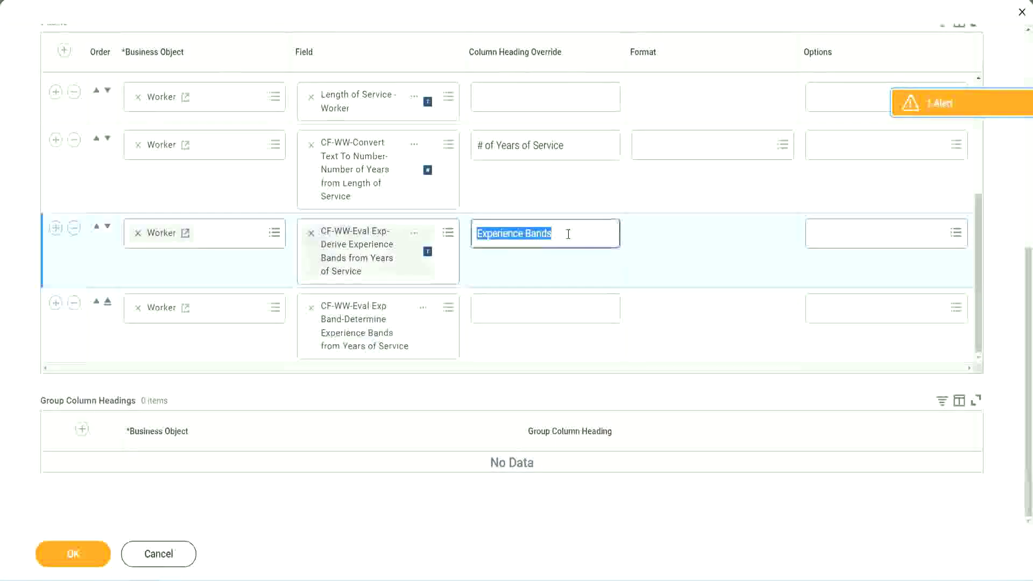
pyautogui.click(502, 307)
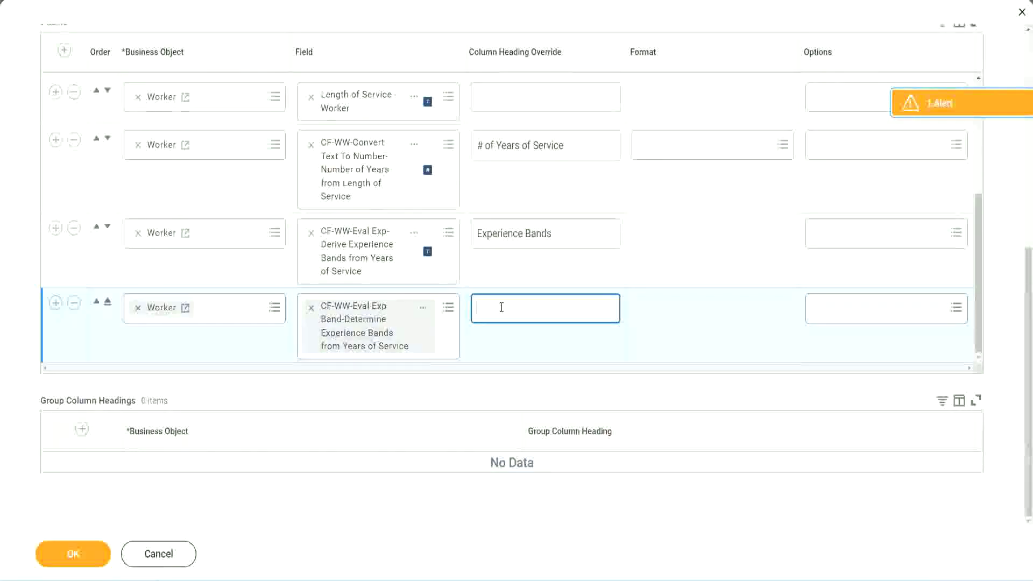
pyautogui.hotkey('ctrl', 'v')
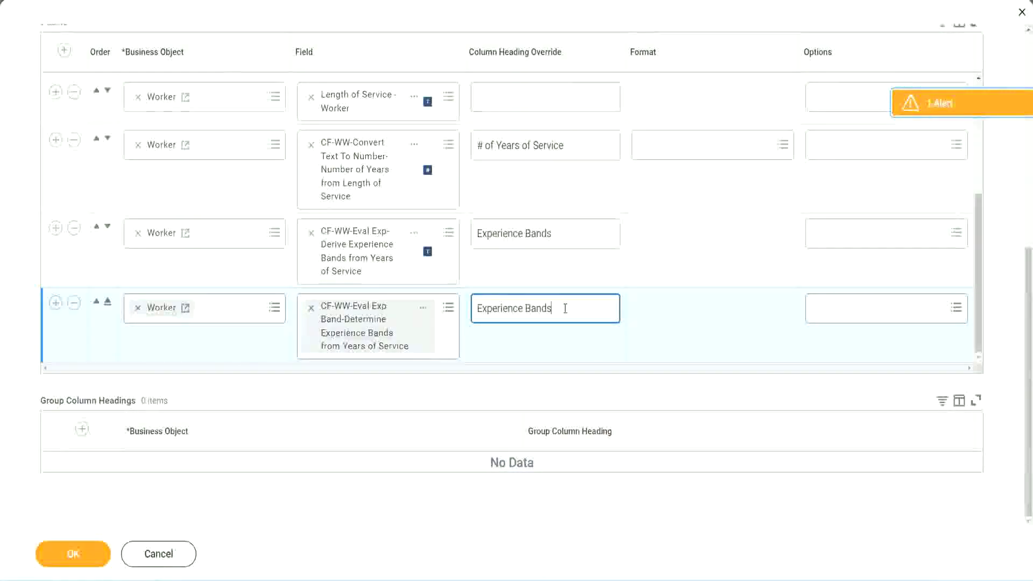
pyautogui.write('(')
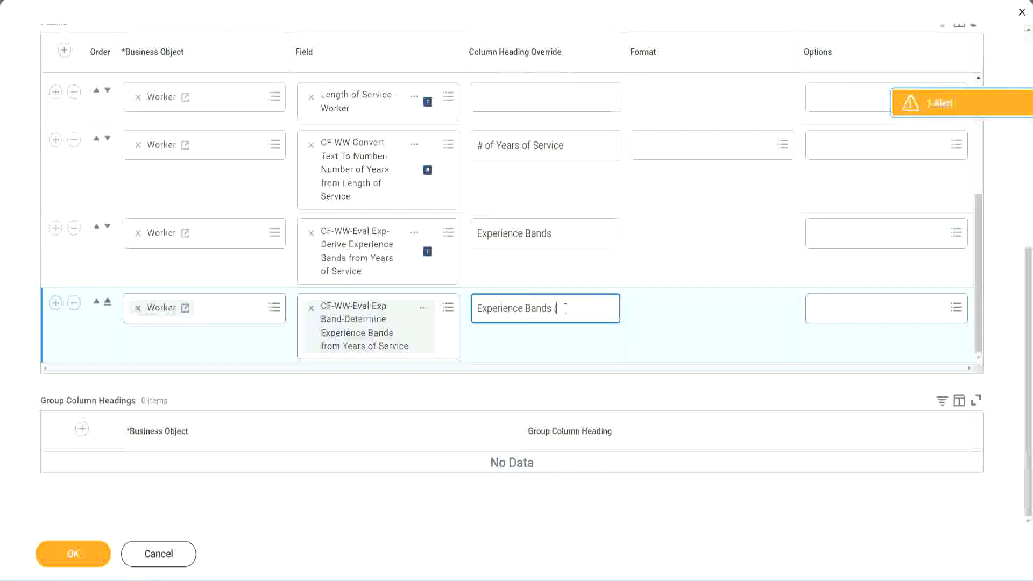
pyautogui.write('Eval')
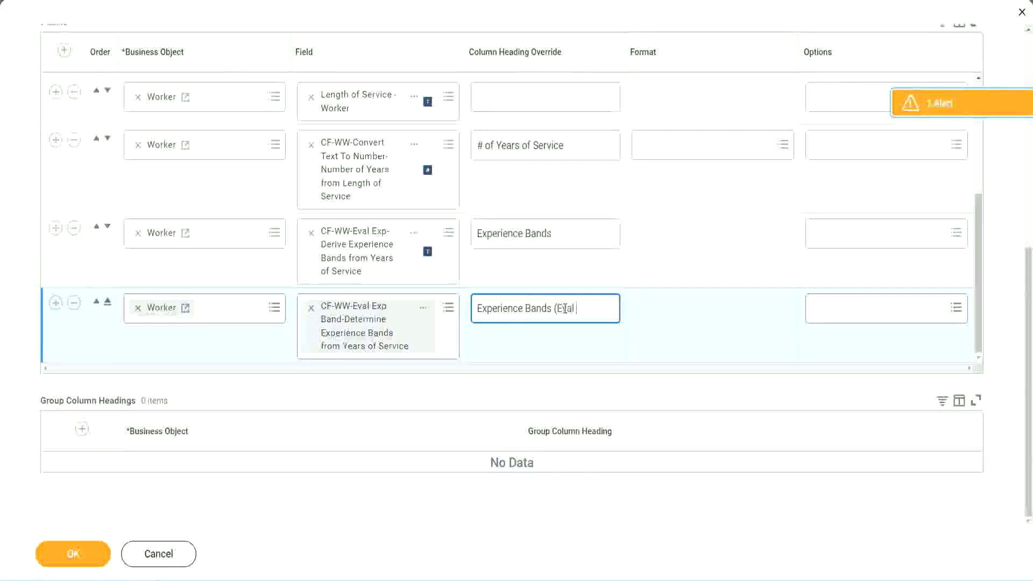
pyautogui.write(' Exp Bands)')
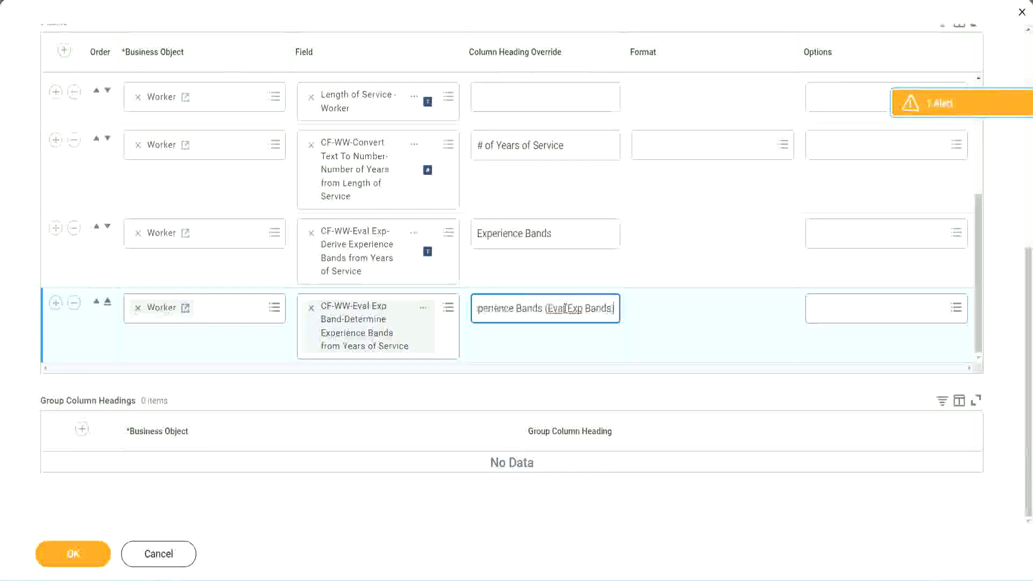
pyautogui.doubleClick(577, 309)
pyautogui.click(595, 302)
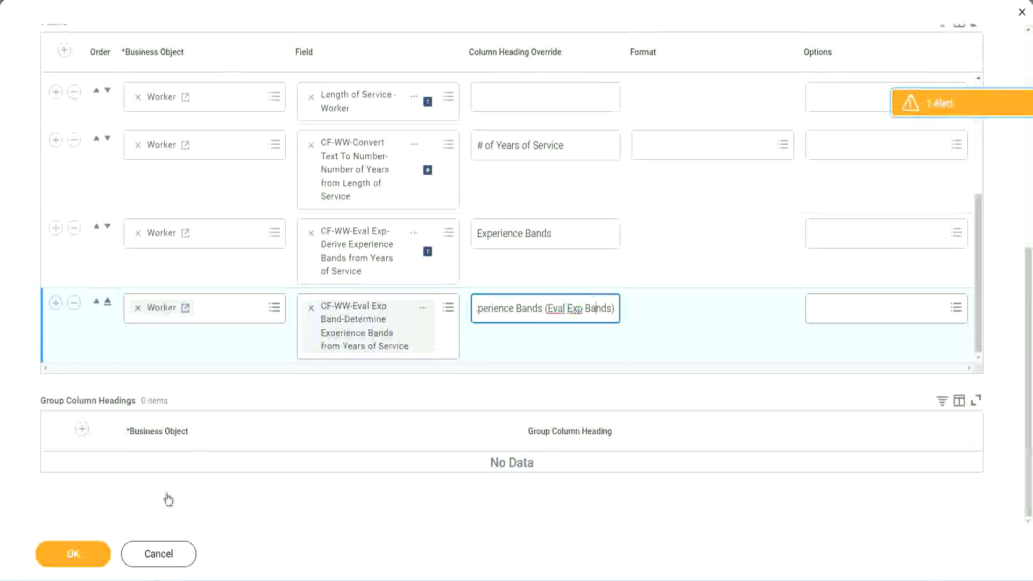
pyautogui.click(80, 560)
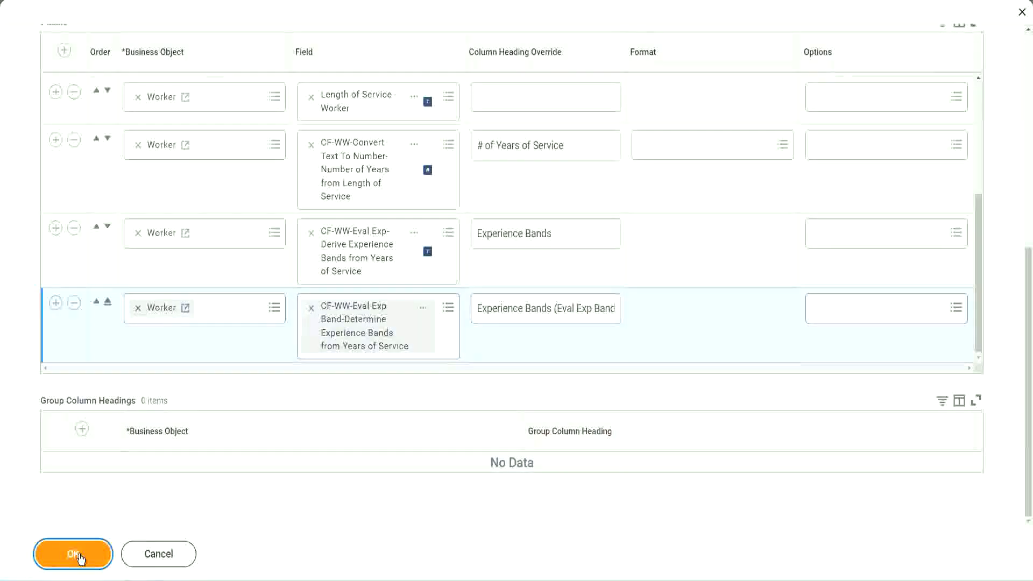